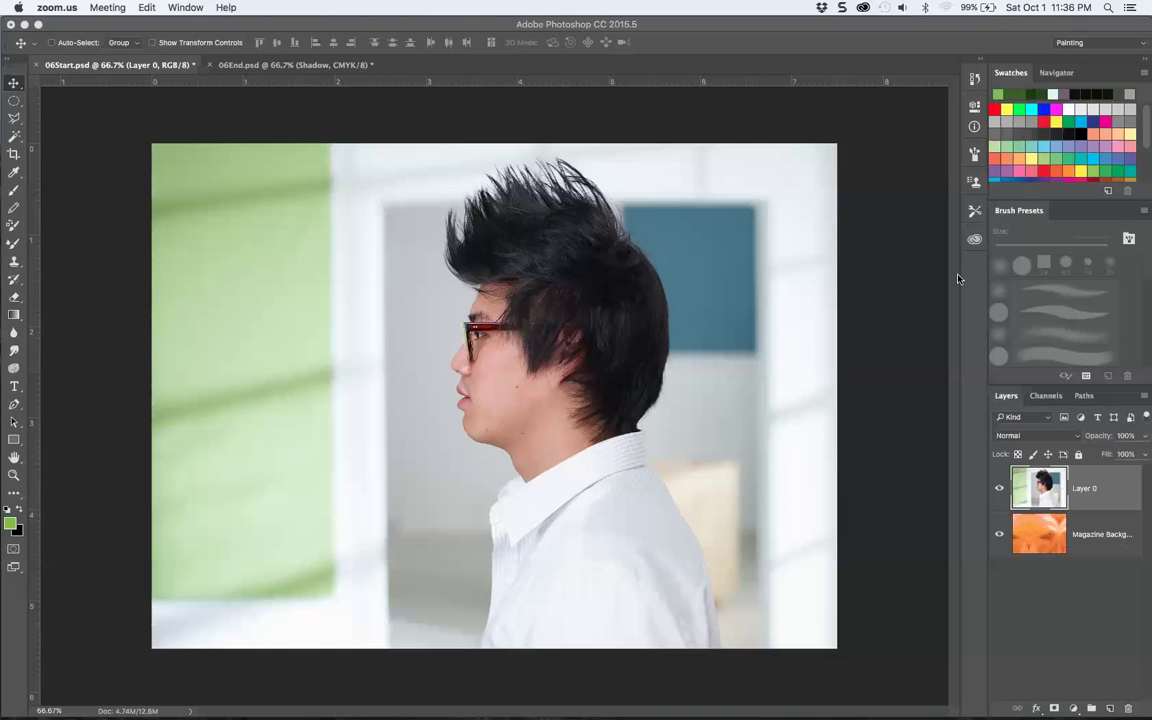
click(940, 352)
click(1046, 396)
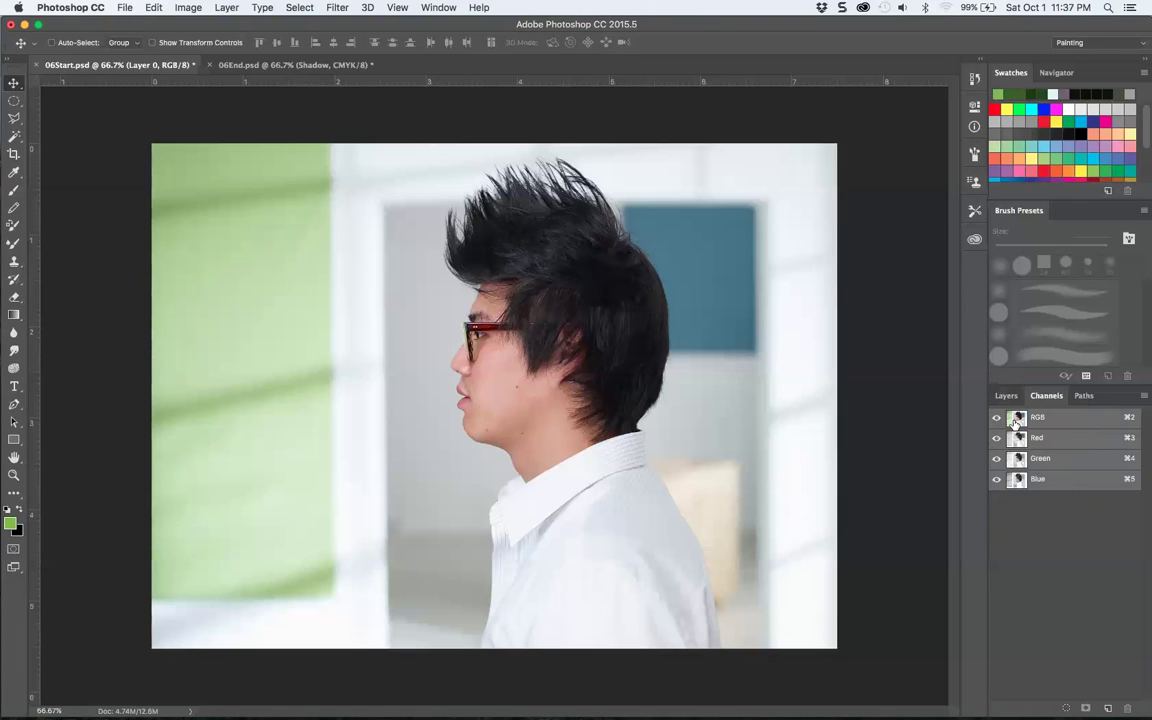
click(1006, 395)
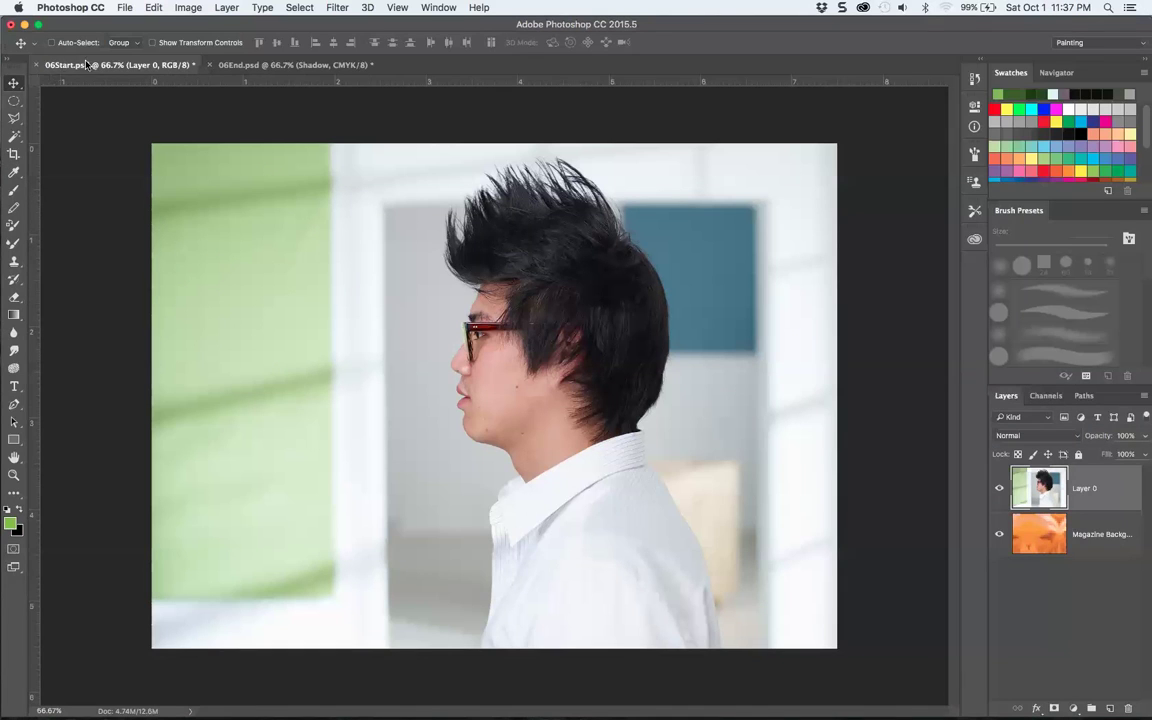
- Brush the Quick Selection Tool over the man's hair, head and shirt, then zoom to 200%
click(14, 121)
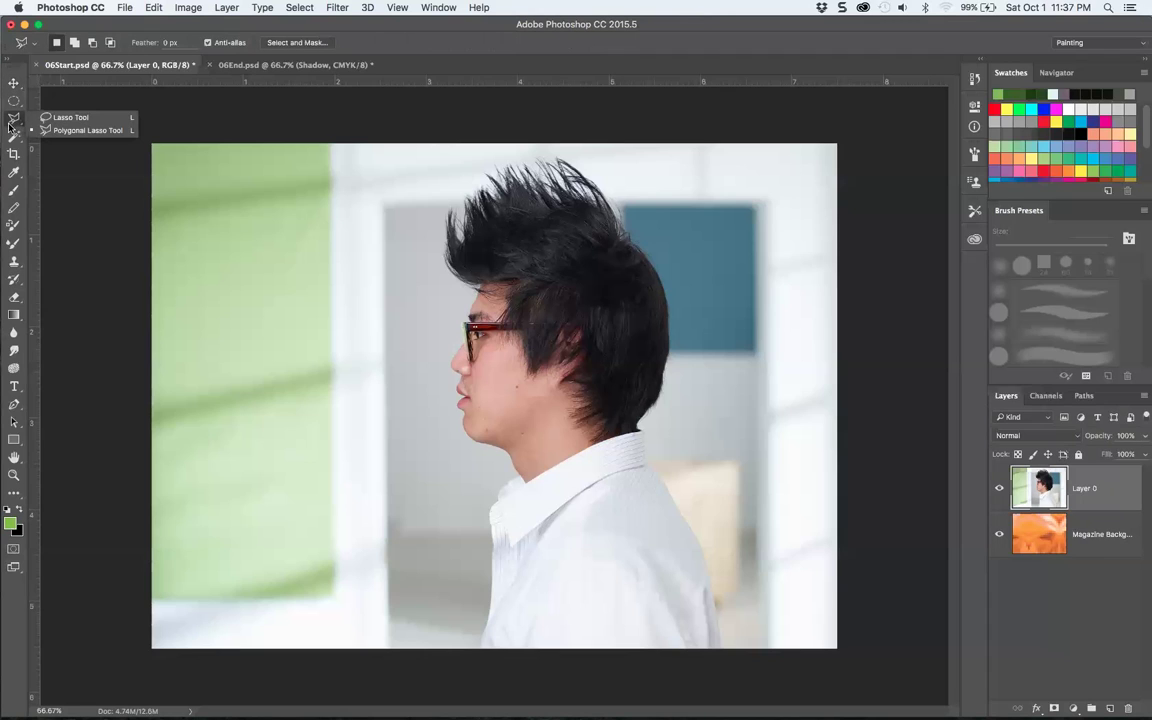
click(14, 135)
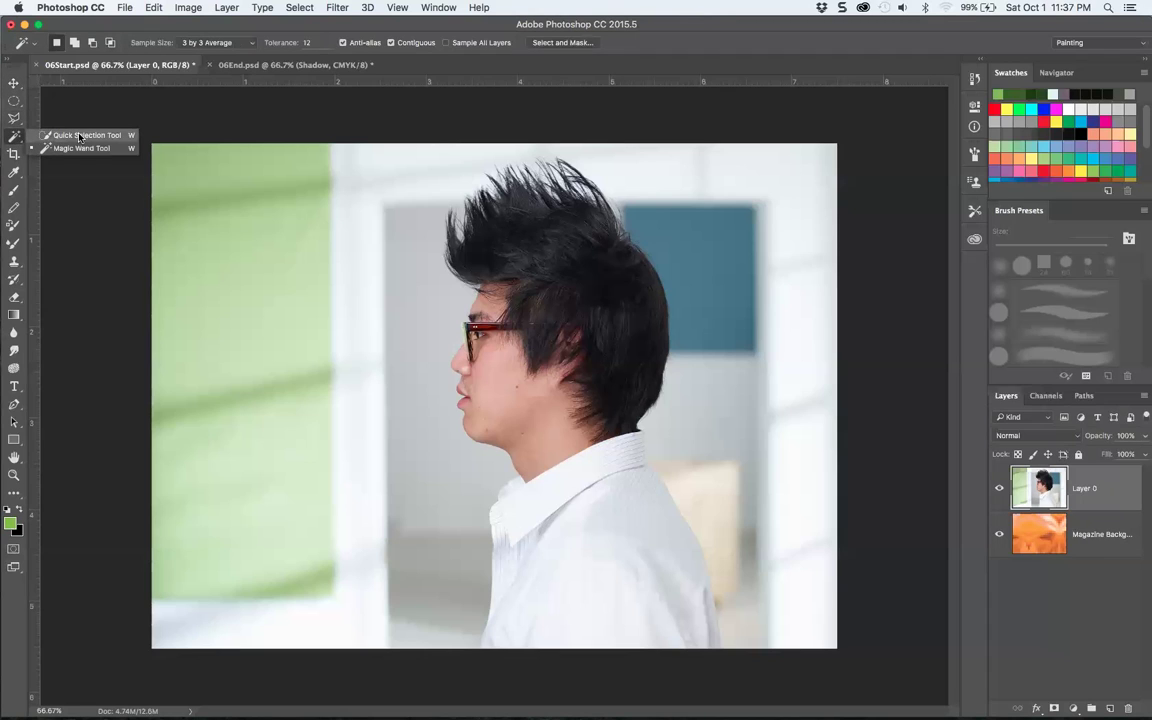
click(80, 136)
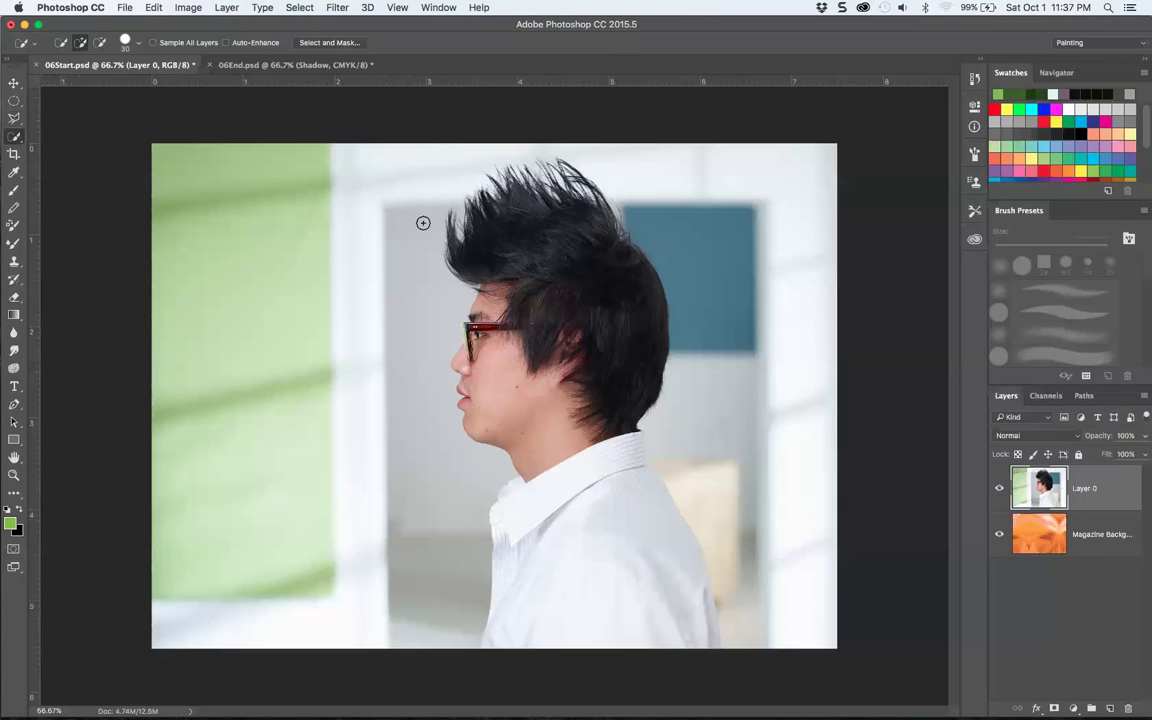
mouse_move(528, 262)
mouse_down()
mouse_move(522, 249)
mouse_move(535, 273)
mouse_move(485, 327)
mouse_move(581, 344)
mouse_up()
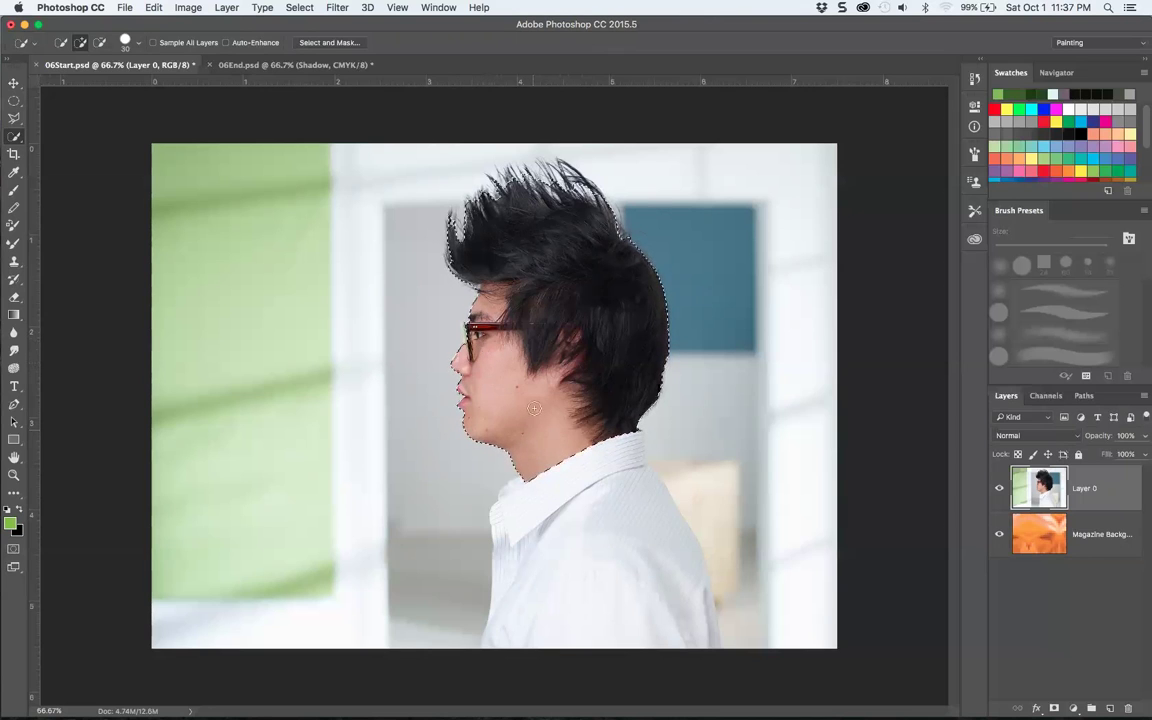
mouse_move(569, 490)
mouse_down()
mouse_move(575, 544)
mouse_move(596, 516)
mouse_move(659, 541)
mouse_move(686, 601)
mouse_move(714, 607)
mouse_move(703, 600)
mouse_move(699, 632)
mouse_up()
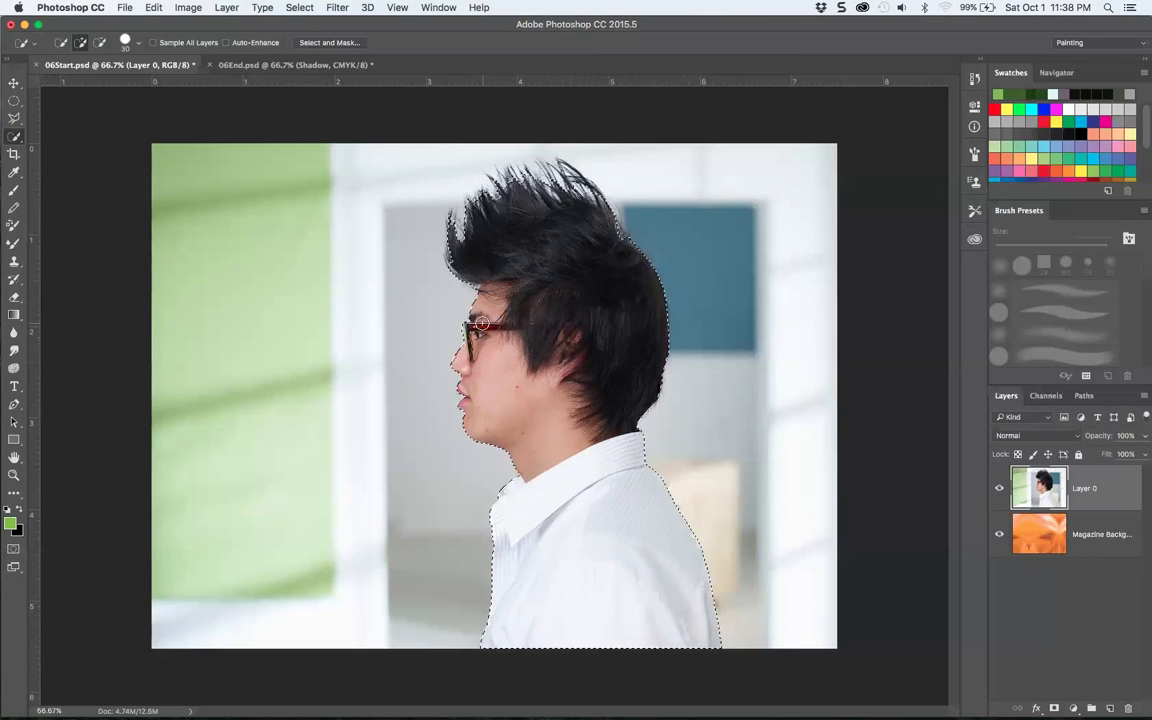
key(super+equal)
key(super+equal)
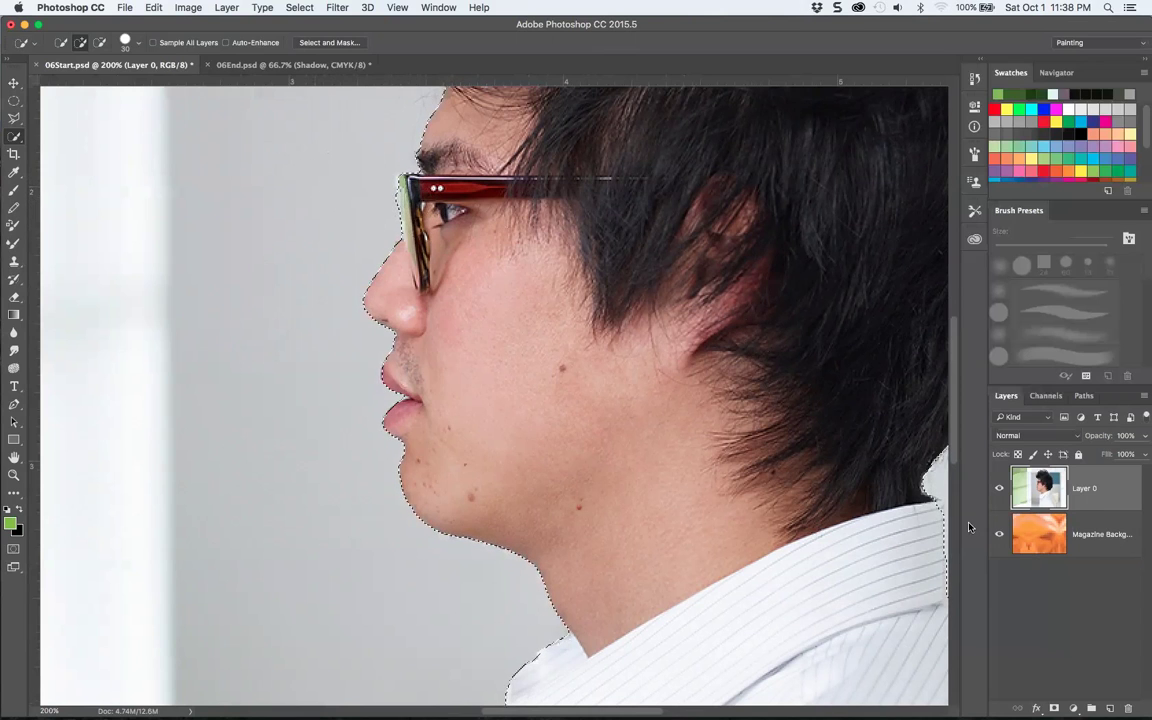
- Toggle the Red, Green and Blue channels to compare contrast, then fit the whole image in view
click(1046, 396)
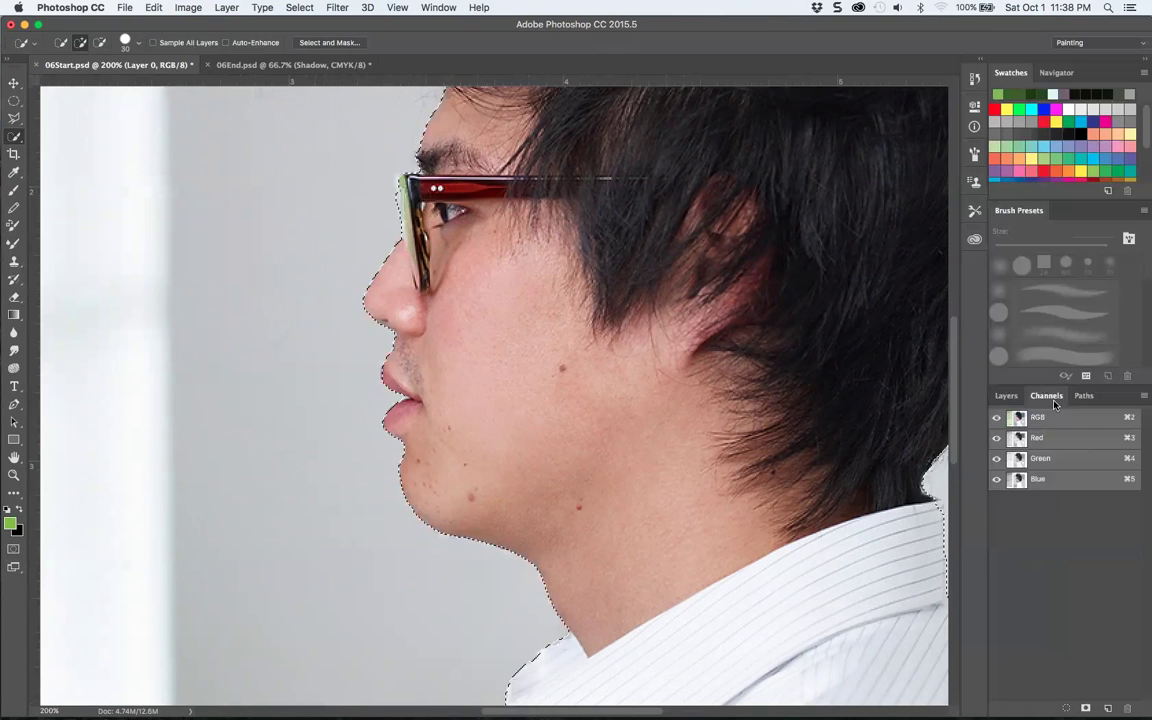
click(996, 438)
click(996, 438)
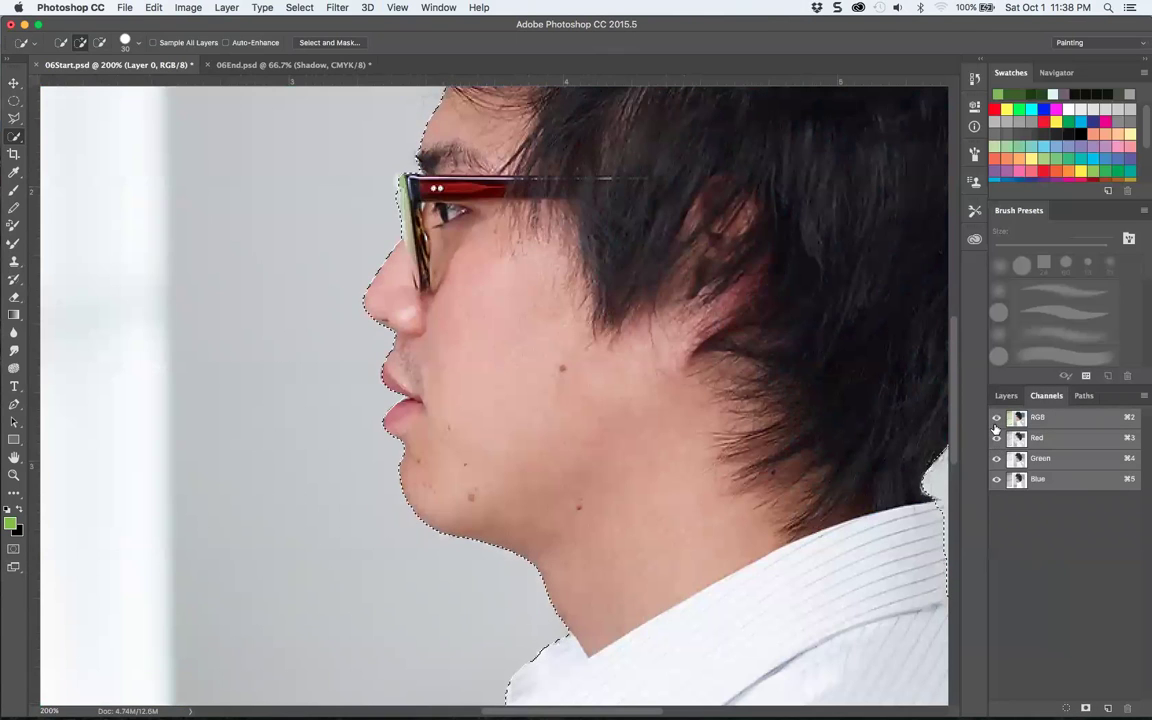
click(996, 458)
click(996, 419)
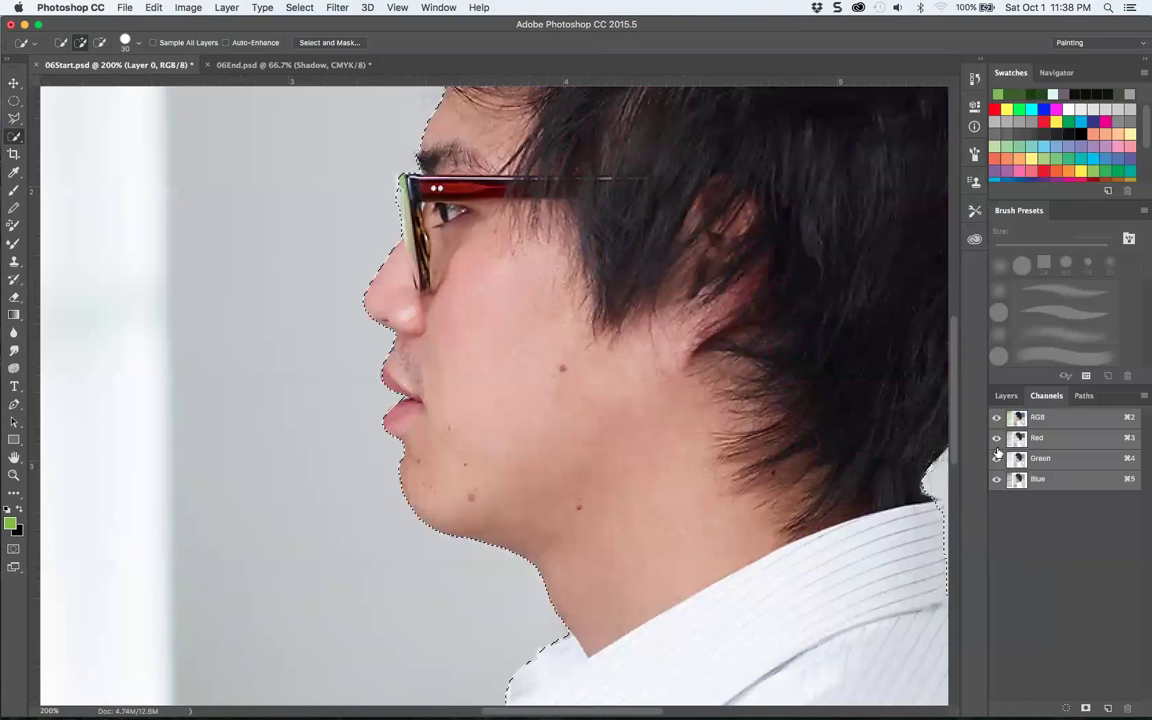
click(996, 479)
click(996, 418)
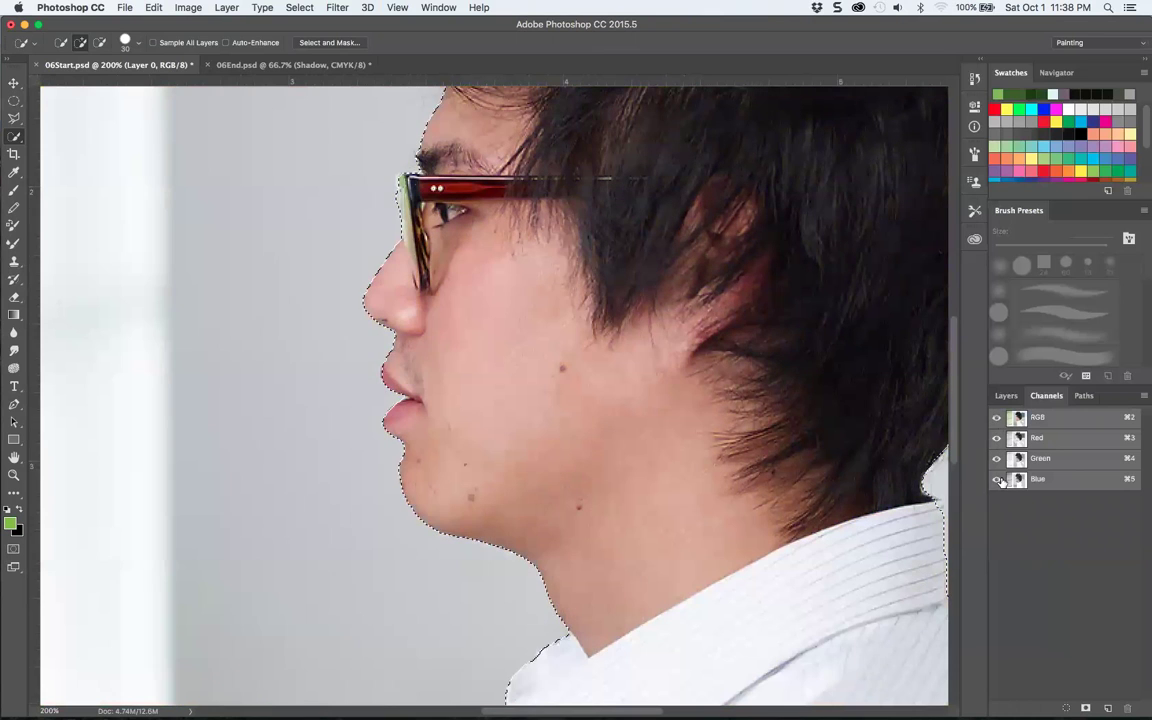
click(1006, 395)
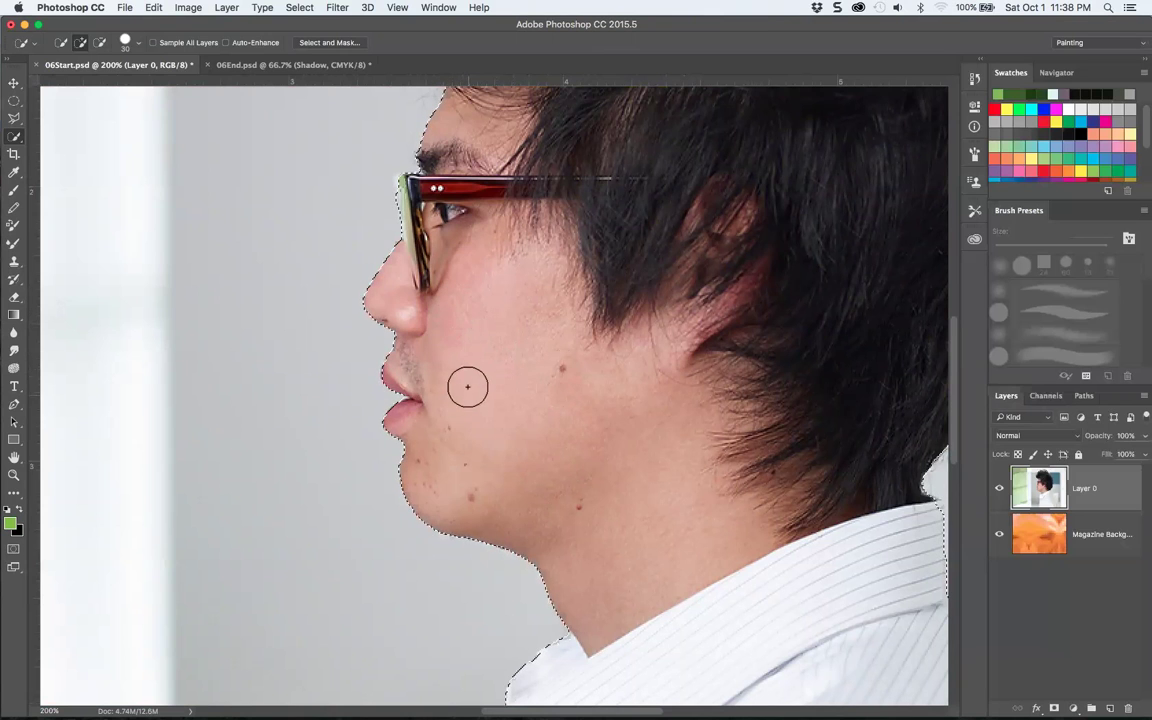
key(super+1)
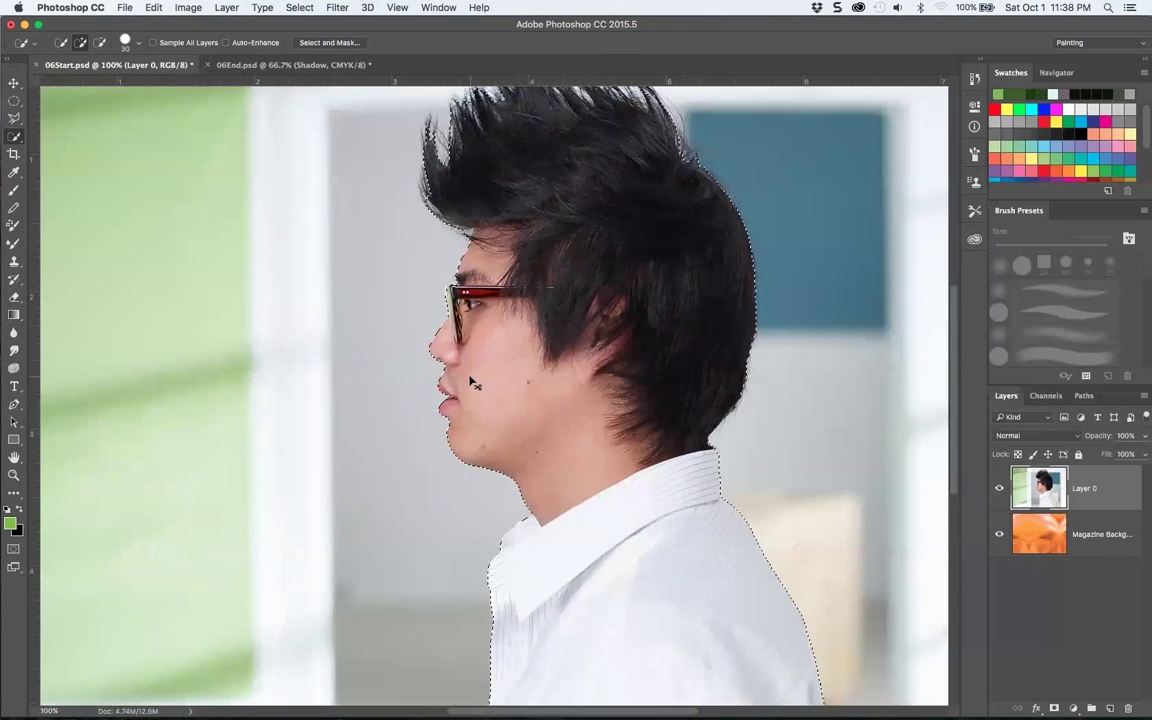
key(super+minus)
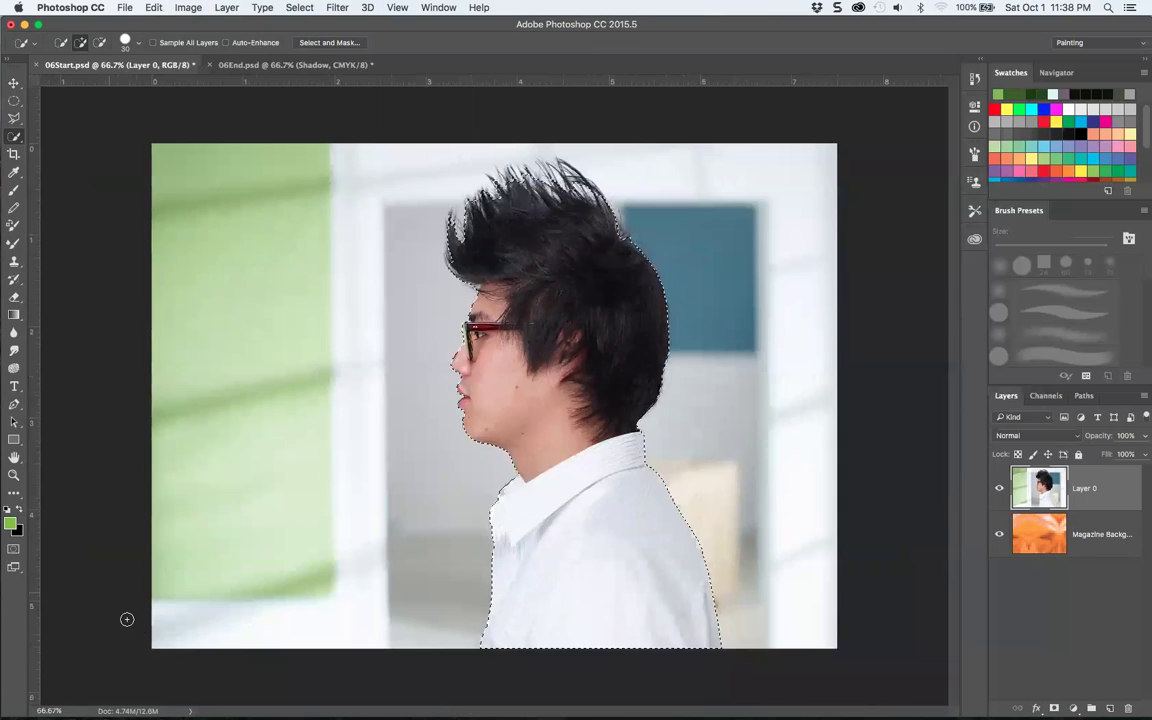
- Display the selection as a red Quick Mask overlay, briefly opening and closing the Properties panel
click(13, 549)
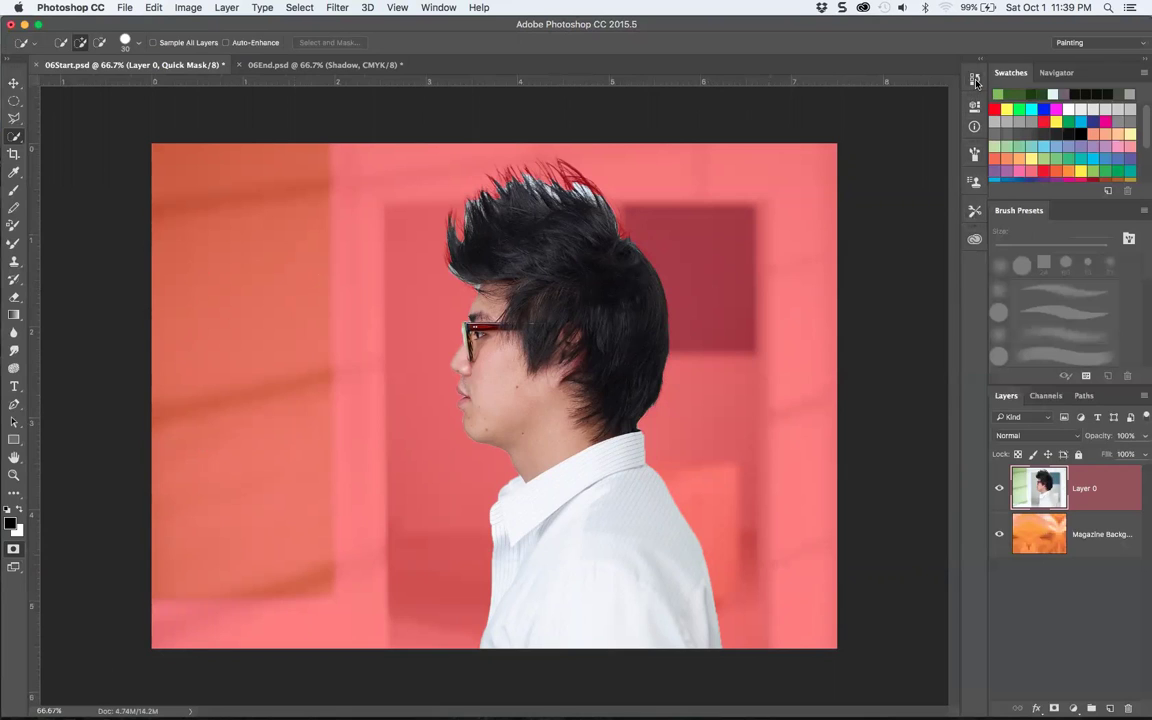
click(440, 8)
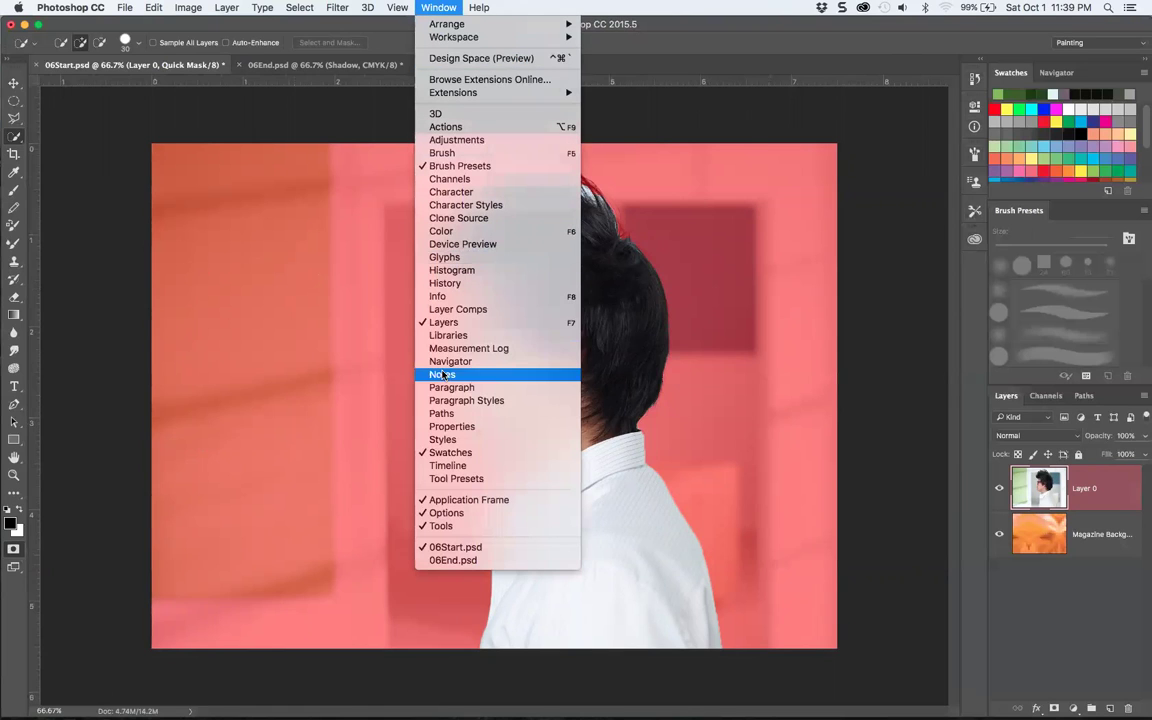
click(450, 428)
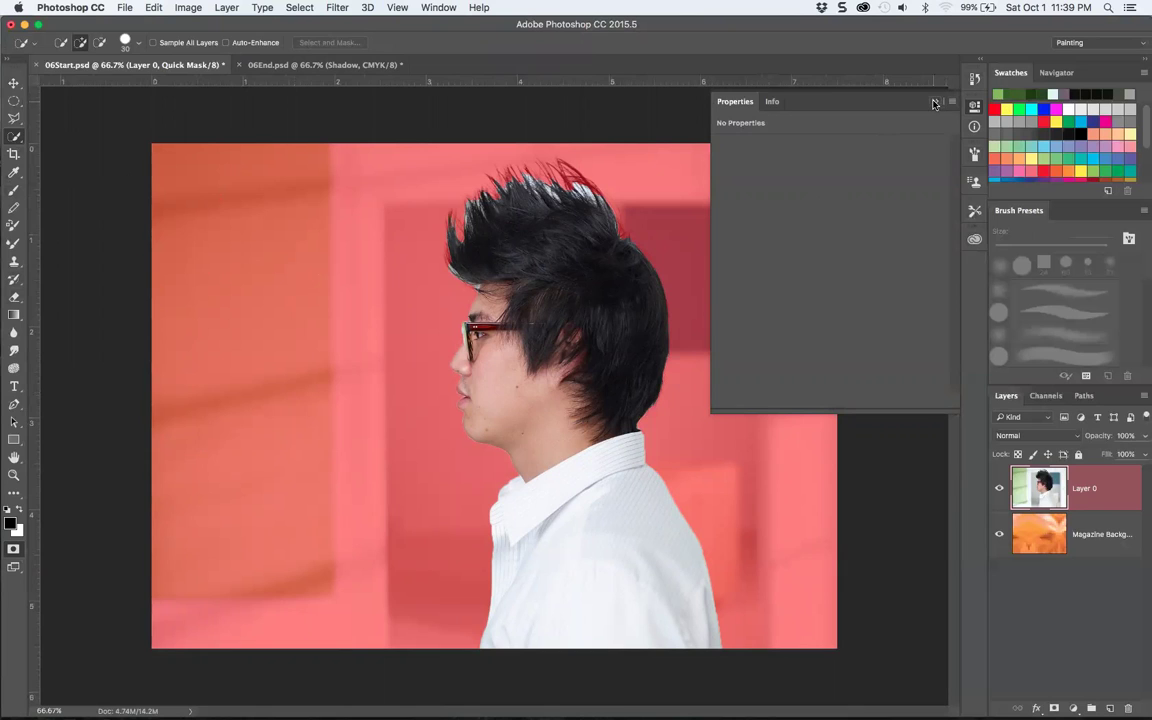
click(856, 88)
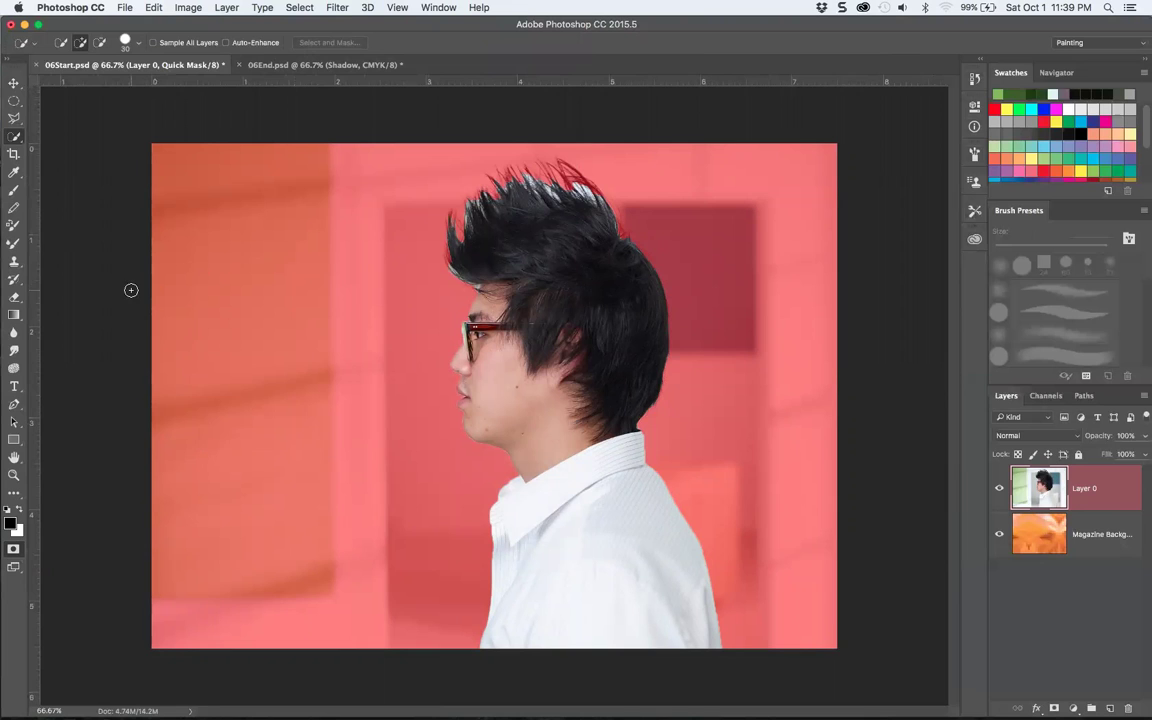
- Exit Quick Mask, enter Select and Mask, and pick the On Black preview
click(14, 549)
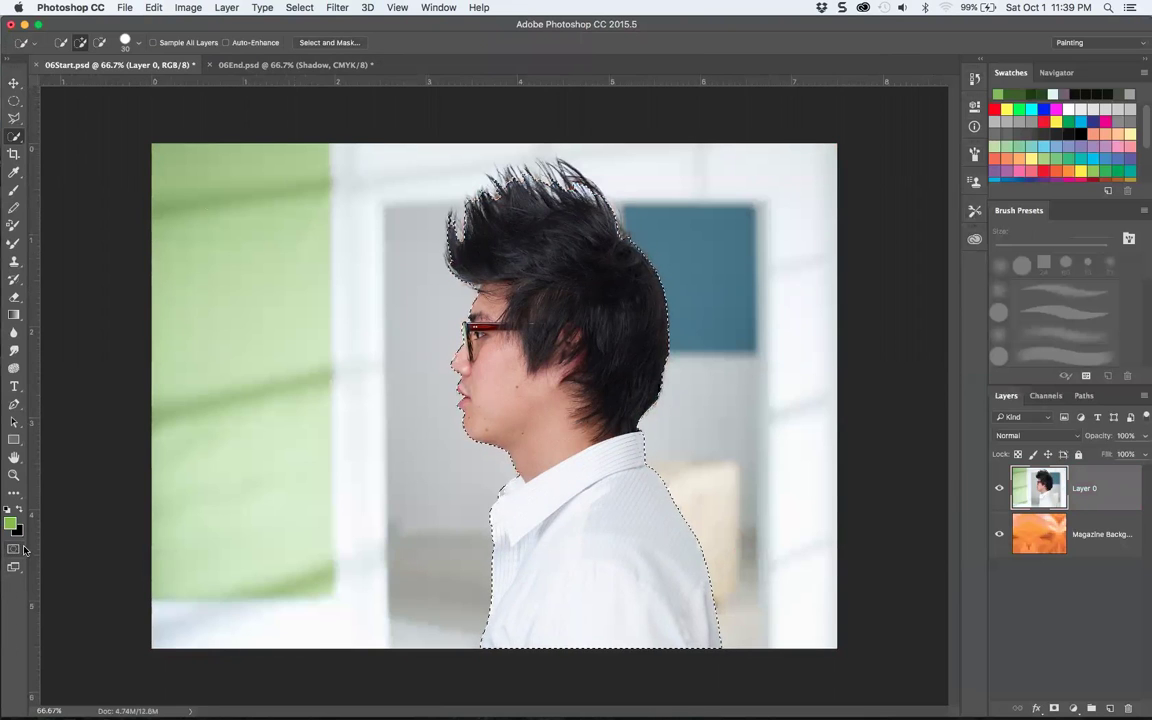
click(329, 42)
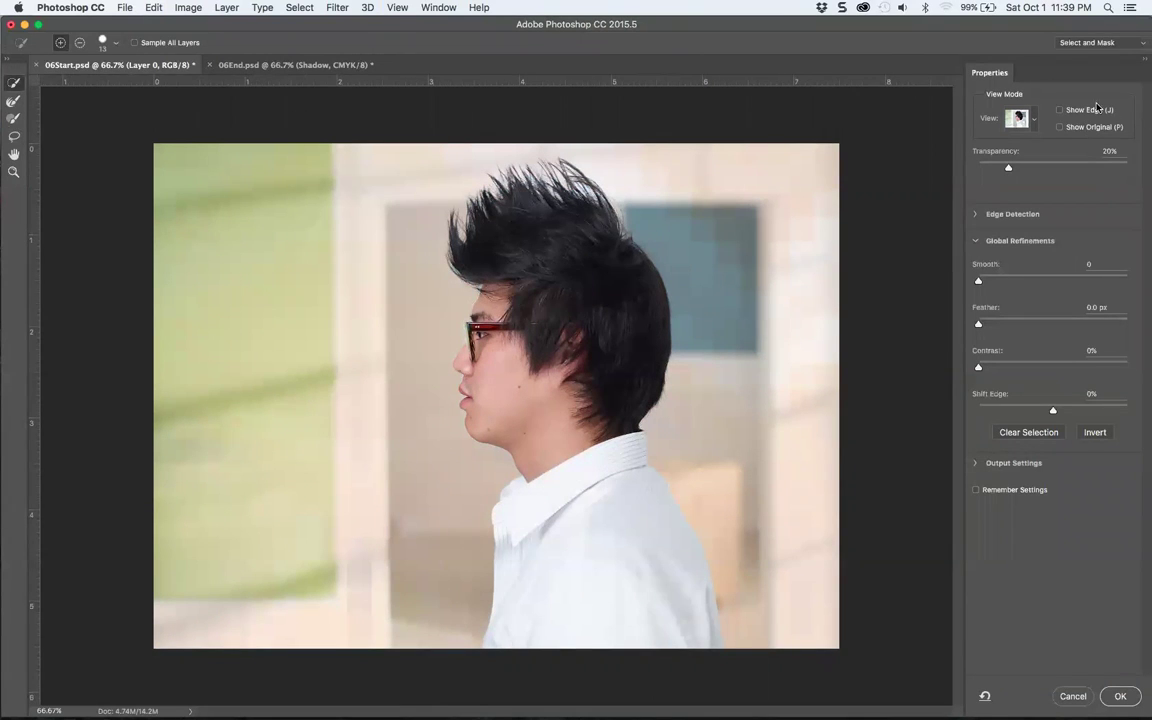
click(1022, 118)
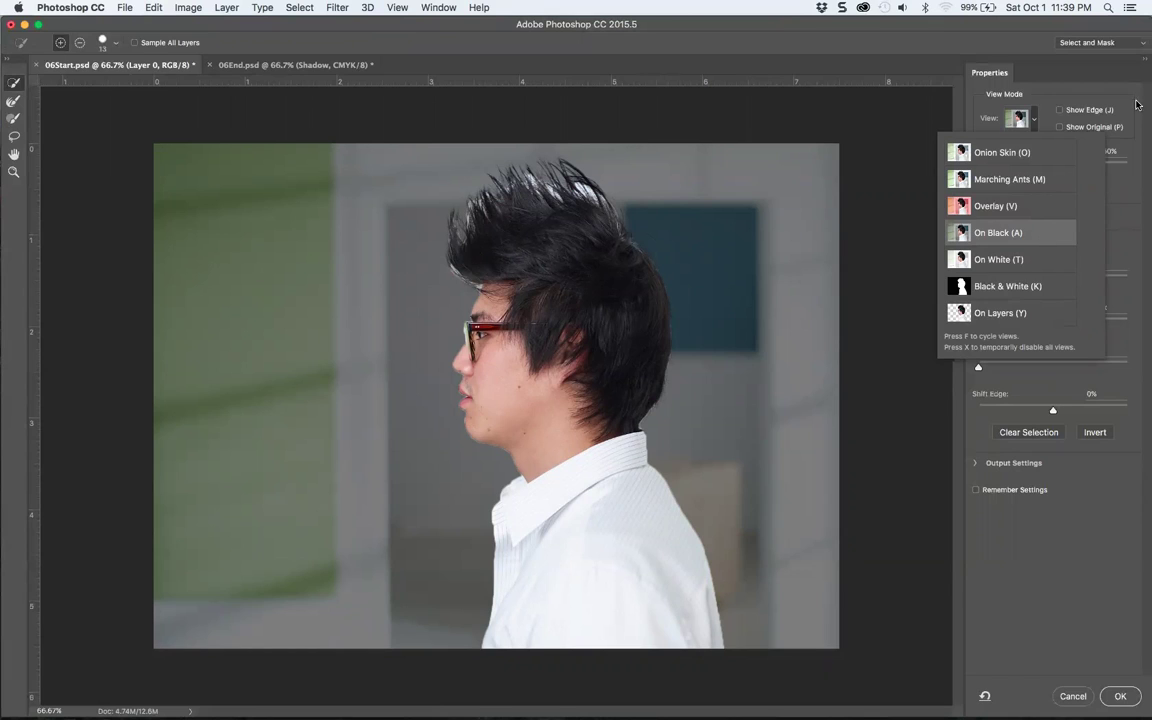
- Reveal the edge detection settings, zoom to 300% on the head, and make the black preview fully opaque
click(1088, 114)
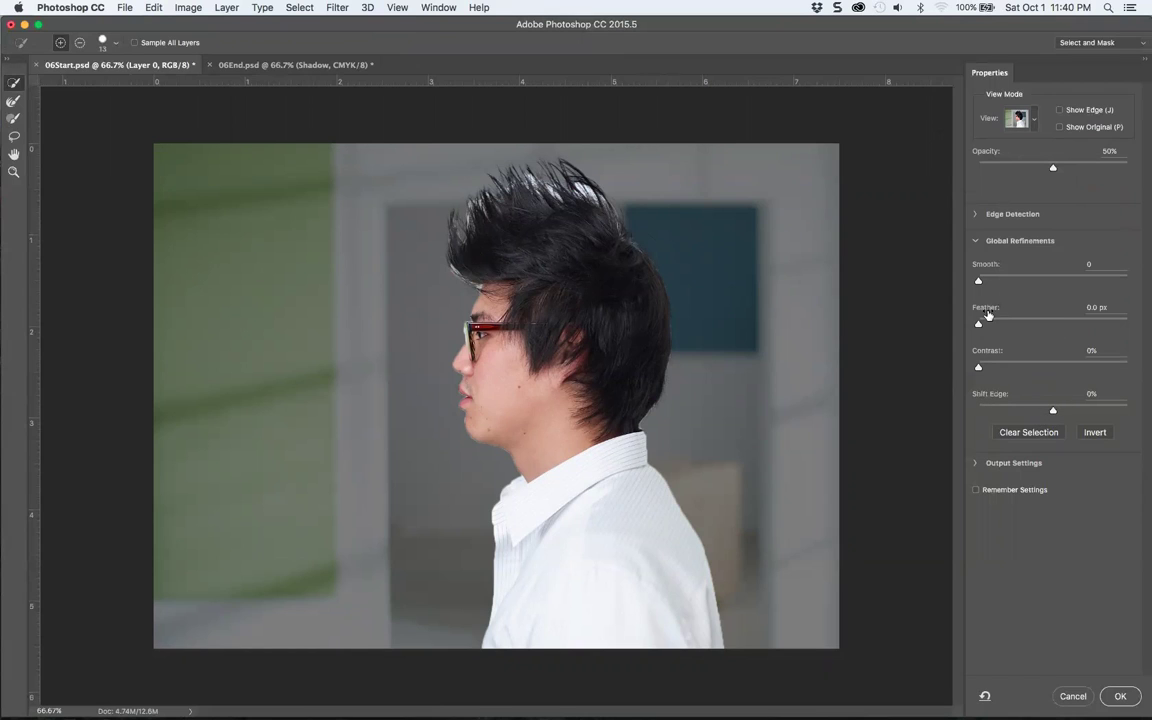
click(975, 214)
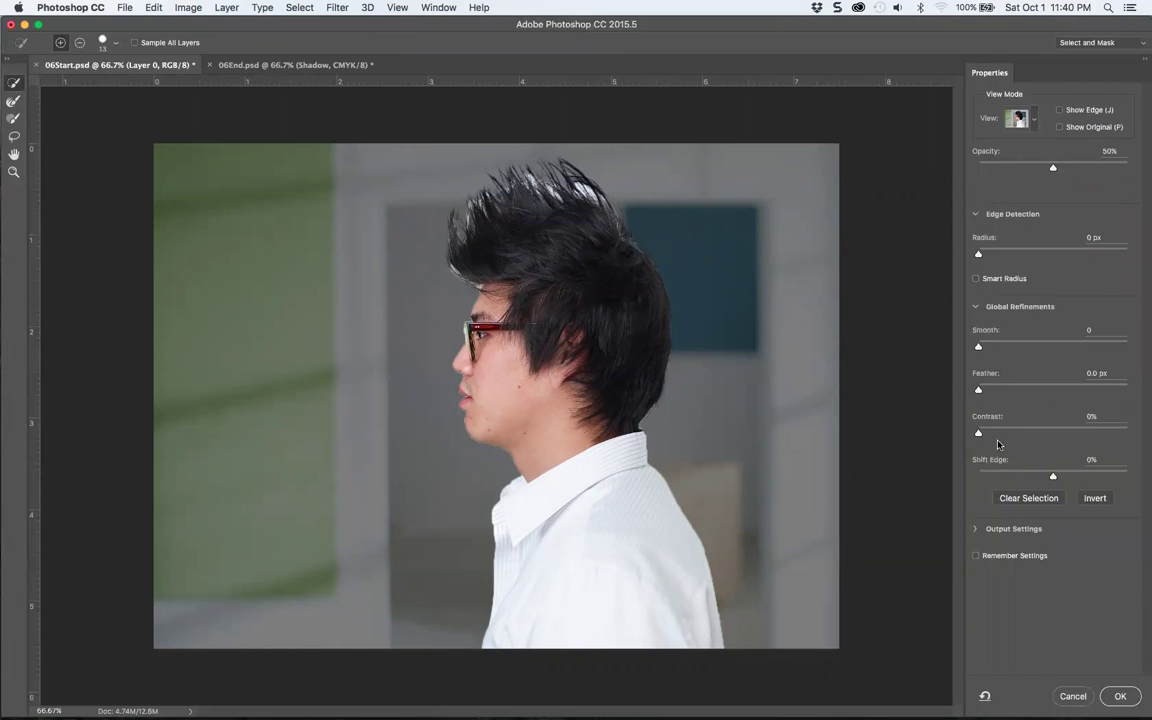
mouse_move(1055, 479)
mouse_down()
mouse_move(1073, 478)
mouse_move(1041, 478)
mouse_move(1072, 477)
mouse_move(1046, 477)
mouse_move(1057, 478)
mouse_up()
key(super+equal)
key(super+equal)
key(super+equal)
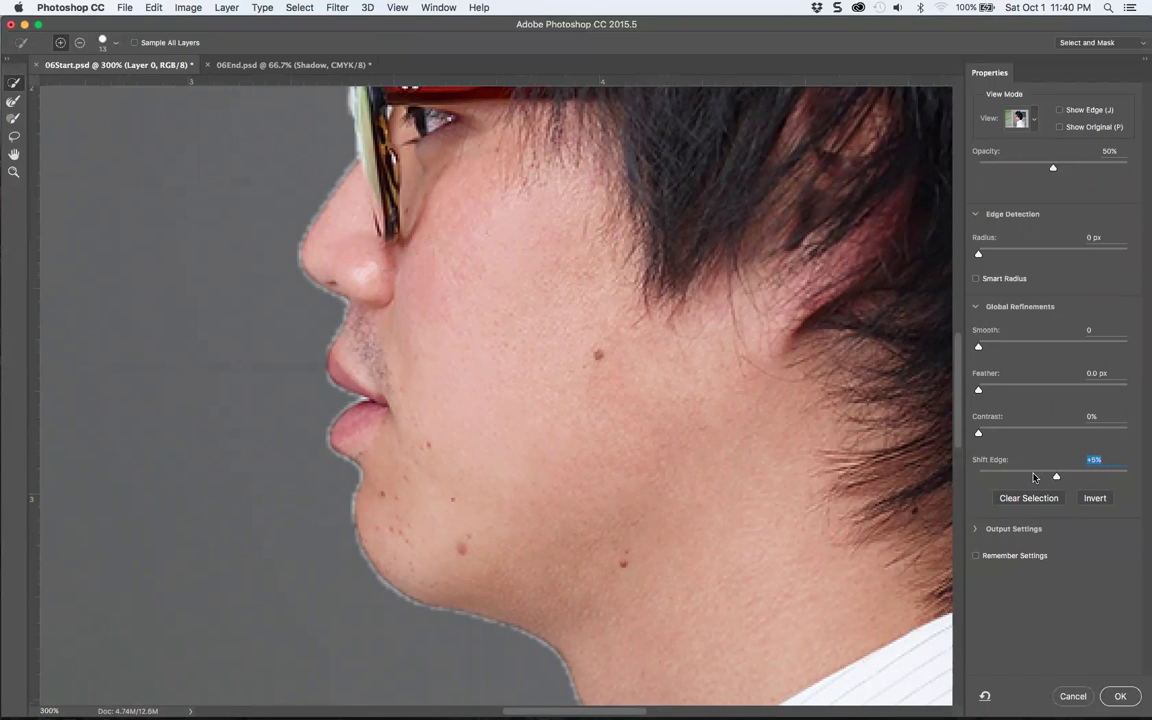
mouse_move(782, 386)
mouse_down()
mouse_move(722, 507)
mouse_move(607, 324)
mouse_move(795, 368)
mouse_move(630, 373)
mouse_move(656, 355)
mouse_up()
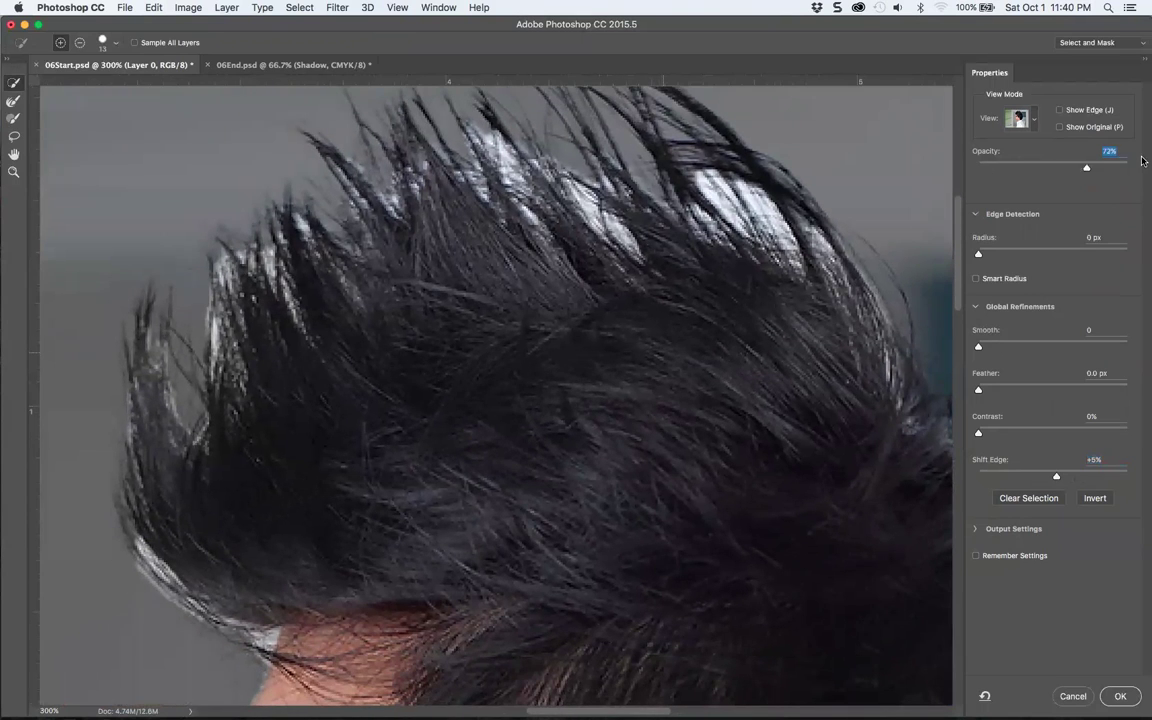
drag(1052, 167, 1141, 160)
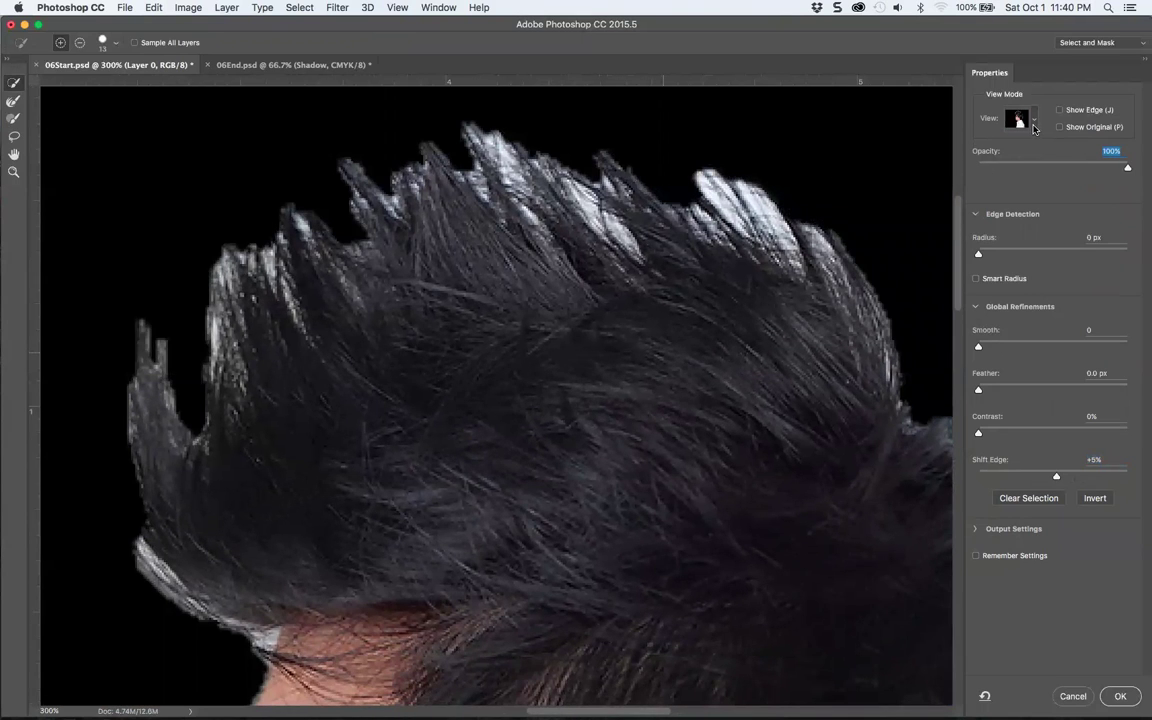
- Contract the selection edge around the hair to Shift Edge -55%
scroll(746, 427, down, 10)
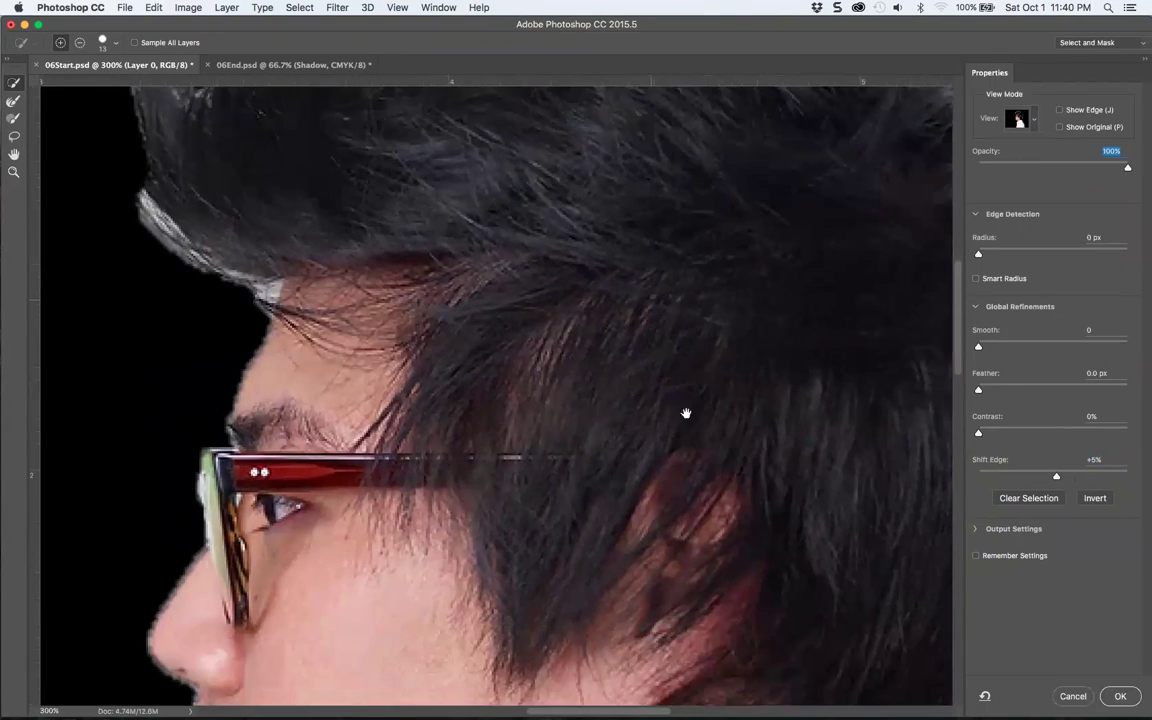
drag(686, 411, 612, 244)
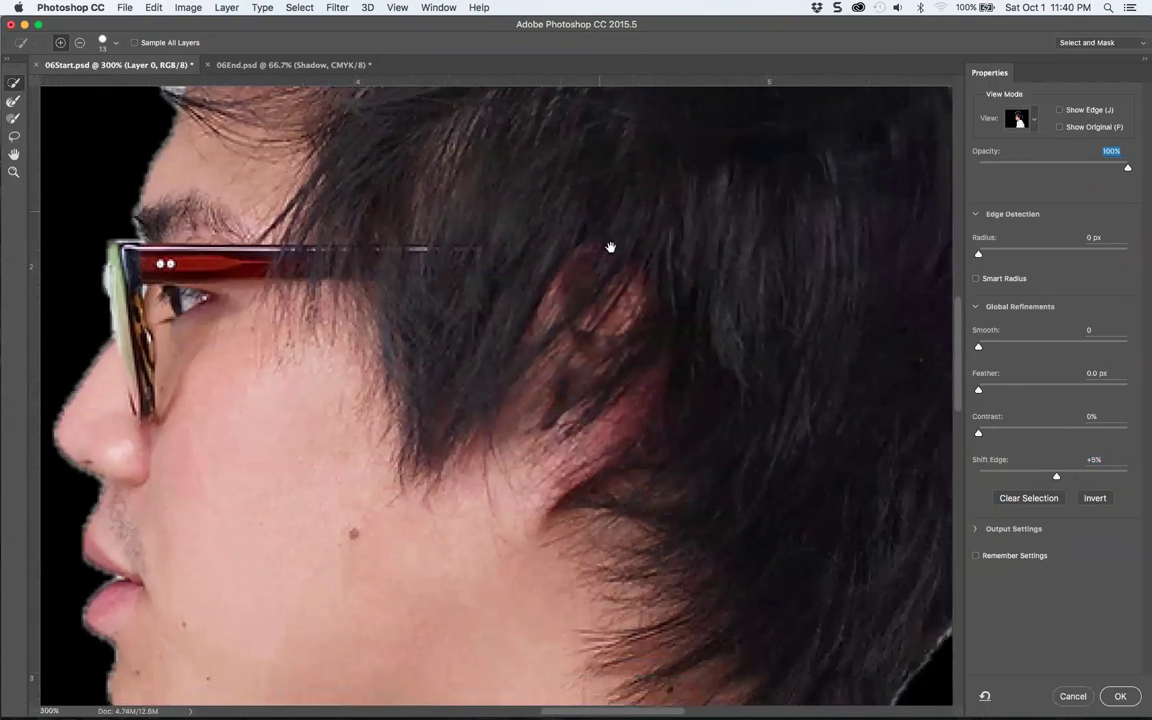
drag(630, 355, 373, 468)
drag(1056, 476, 1012, 481)
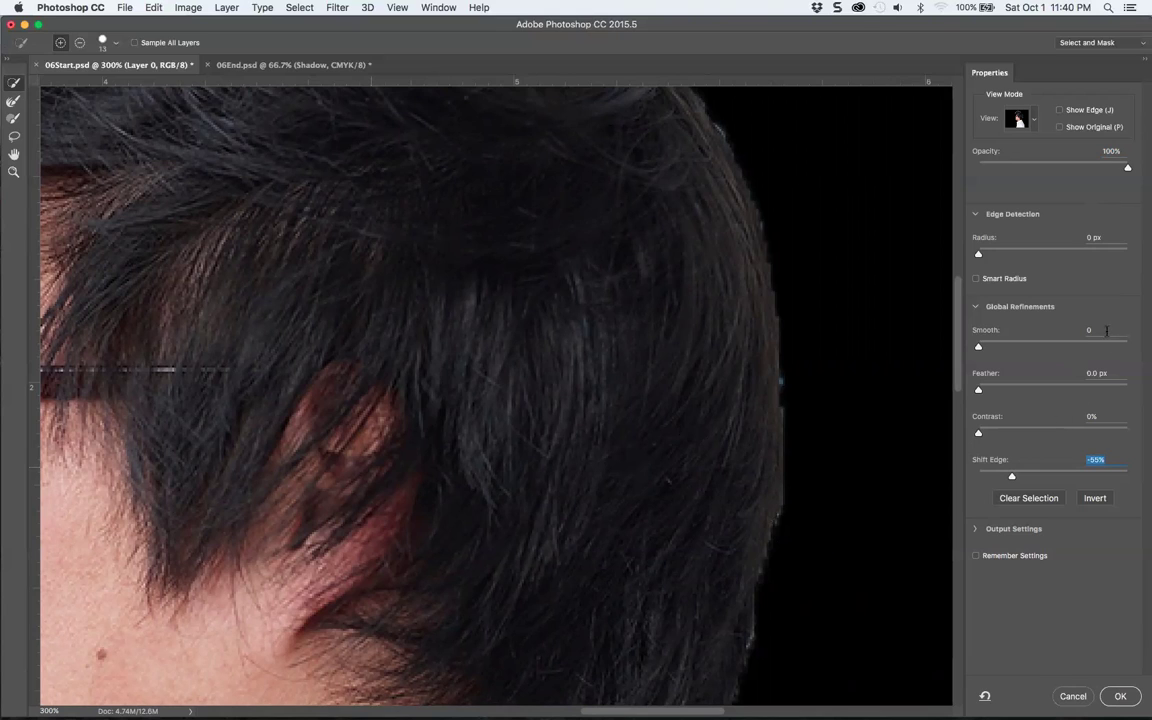
- Set Smooth to 15 and Contrast to 40%
click(1098, 331)
text(15)
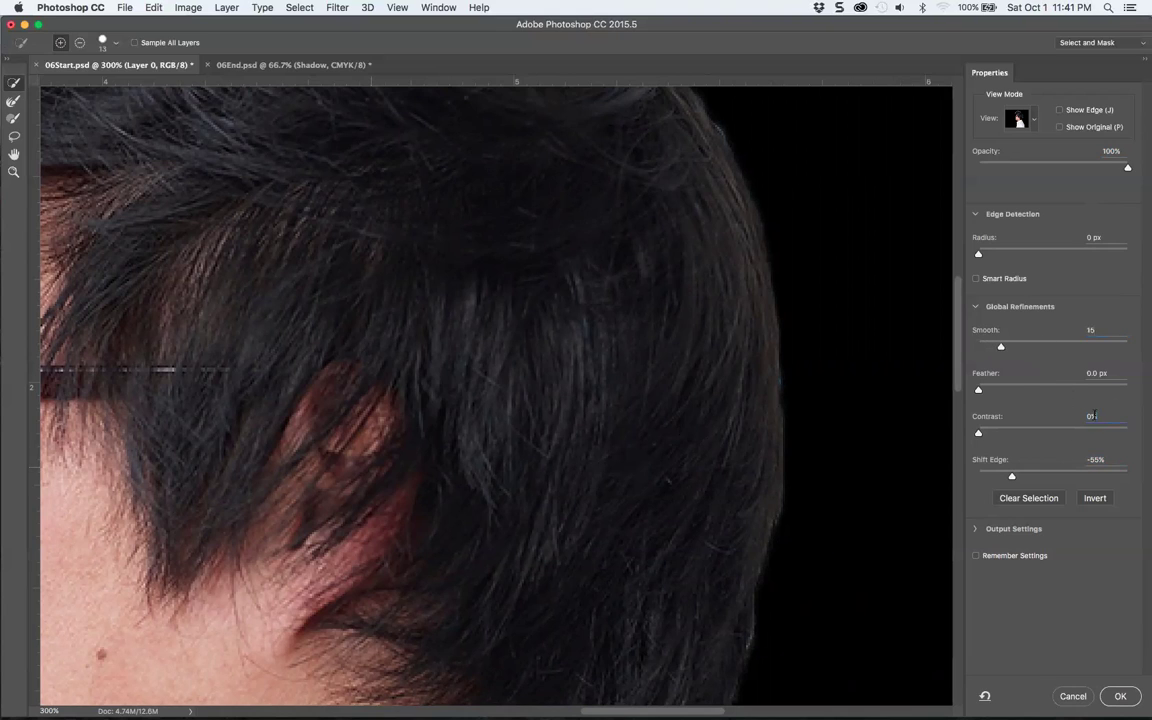
click(1093, 415)
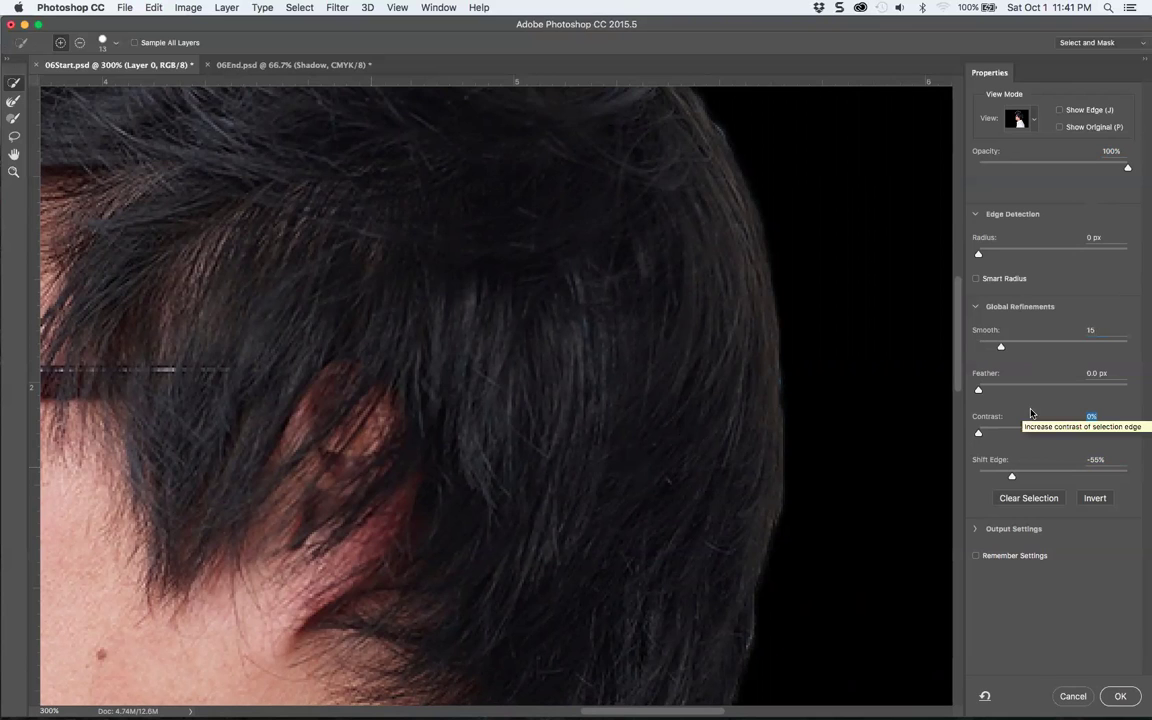
text(40)
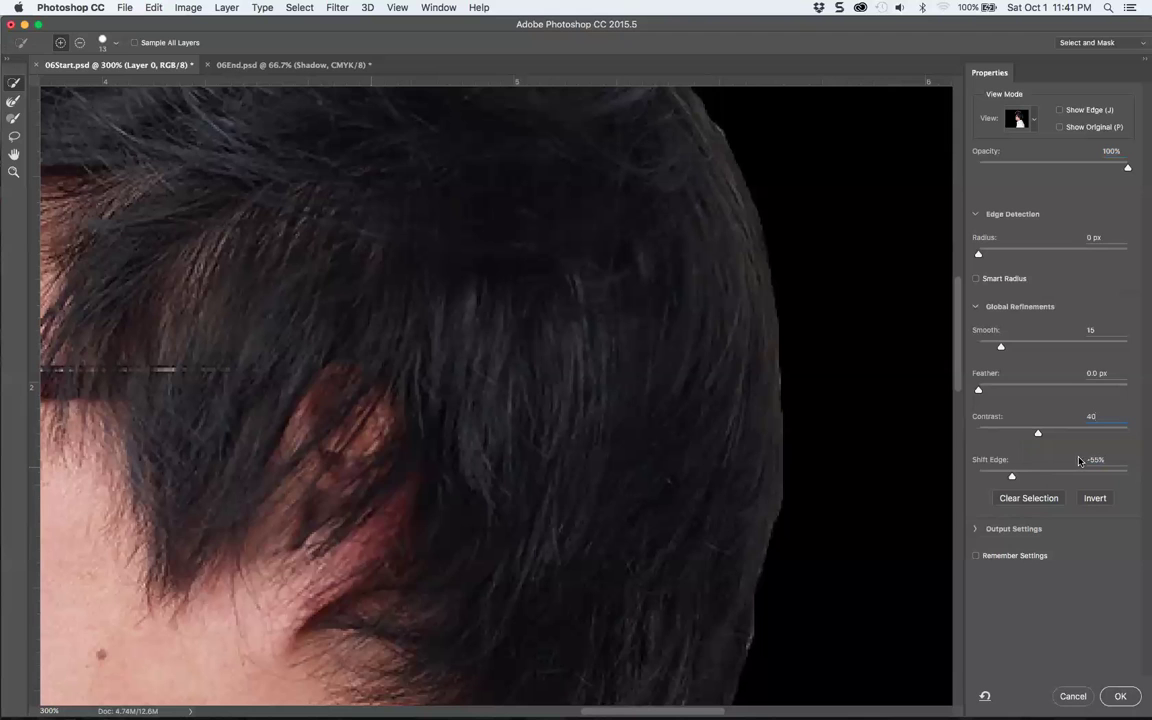
key(Tab)
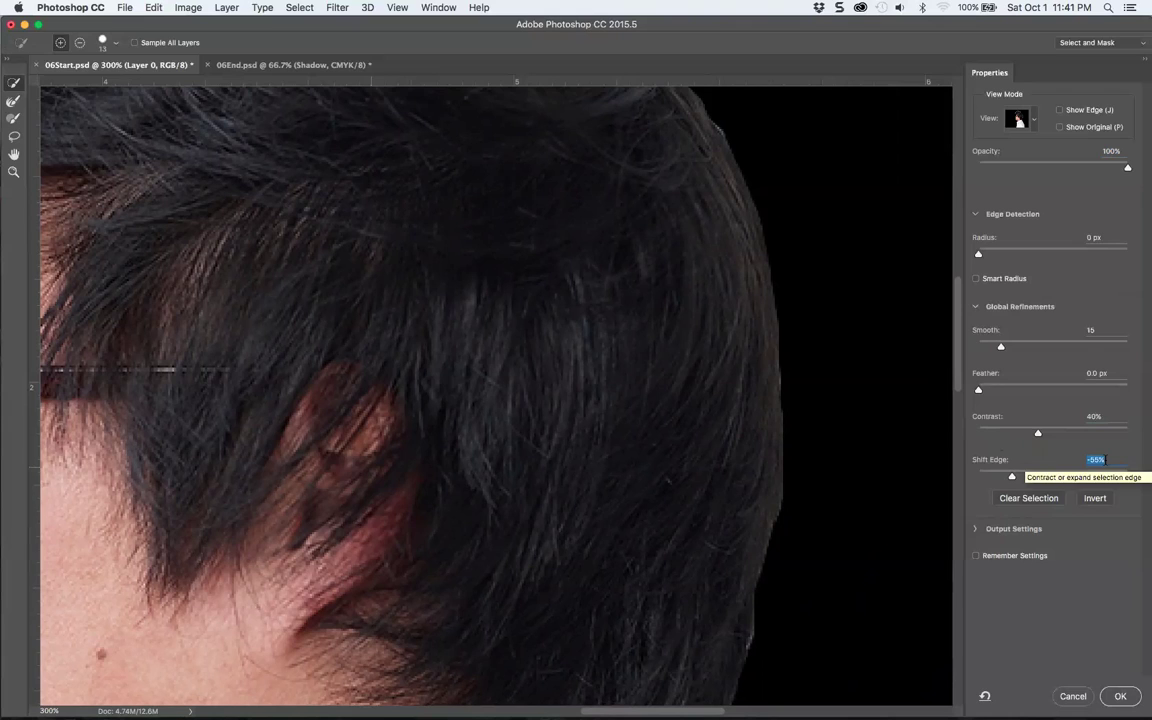
- Set Shift Edge to -19%, zoom out to the whole head, and reveal Output Settings
text(-8)
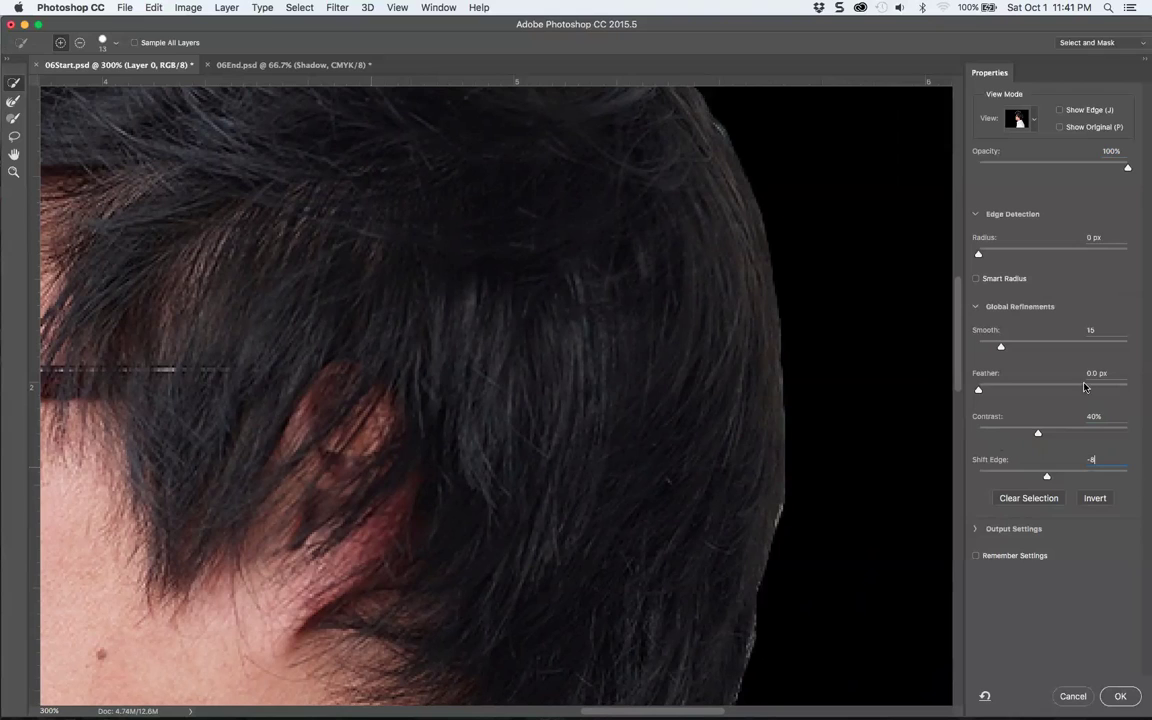
mouse_move(1047, 479)
mouse_down()
mouse_move(1069, 479)
mouse_move(1010, 475)
mouse_move(1051, 474)
mouse_move(1038, 476)
mouse_up()
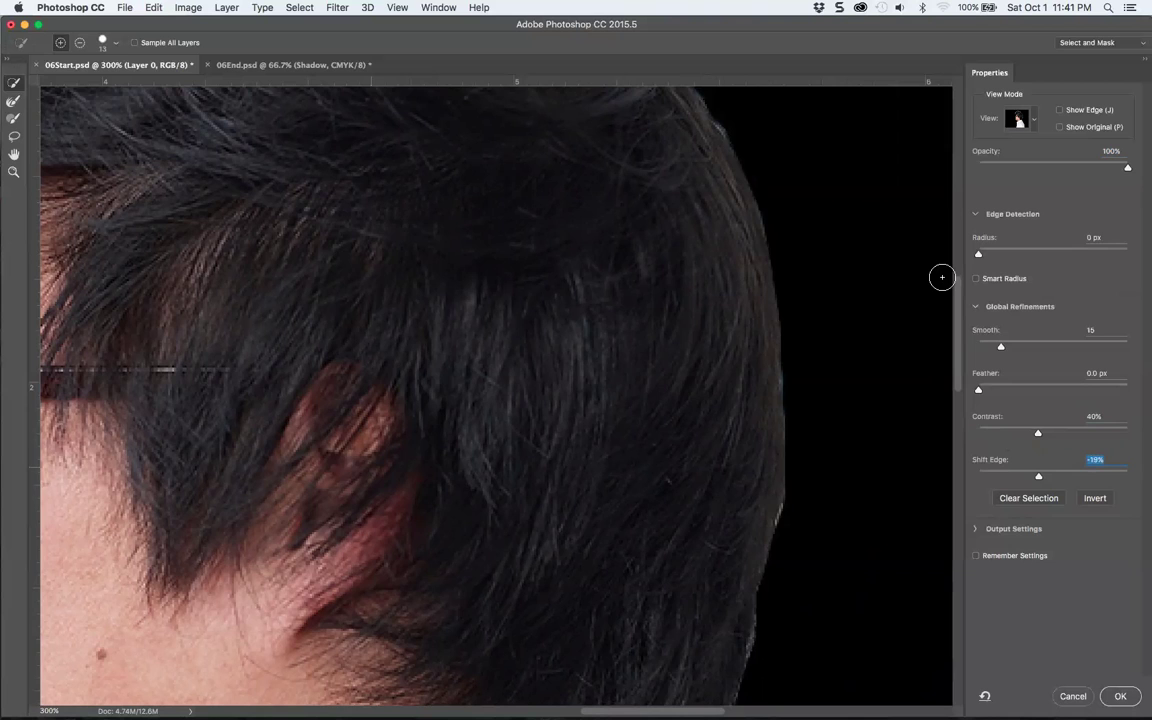
key(super+minus)
key(super+minus)
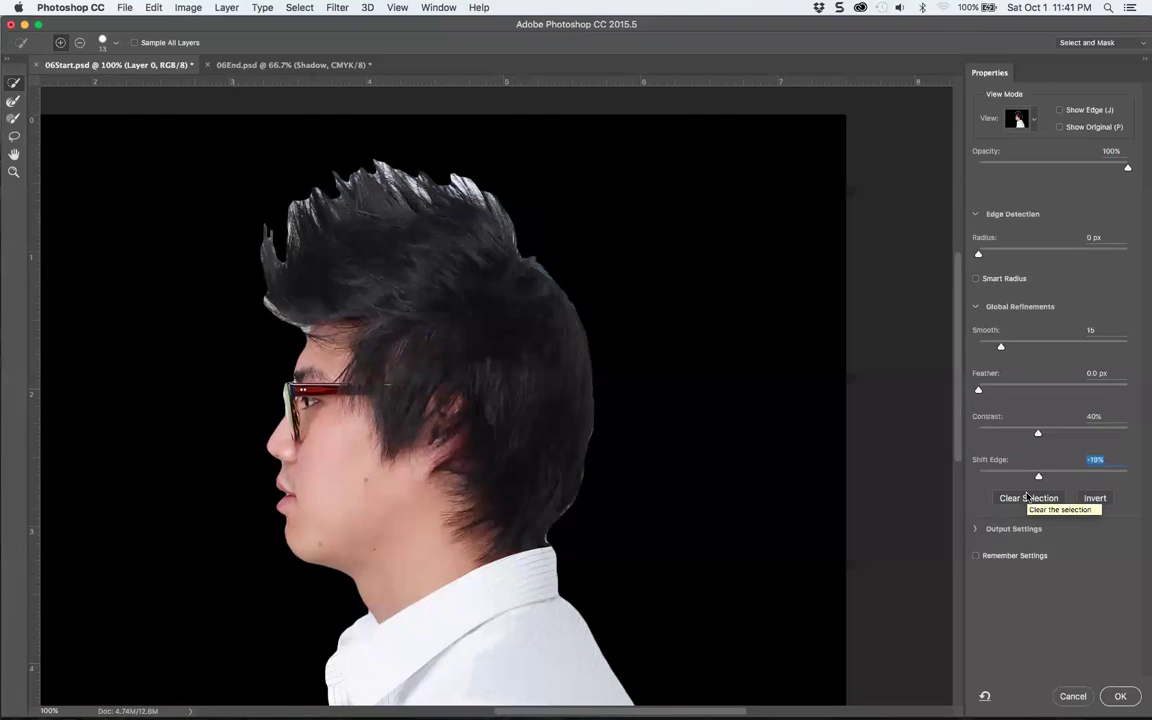
click(977, 530)
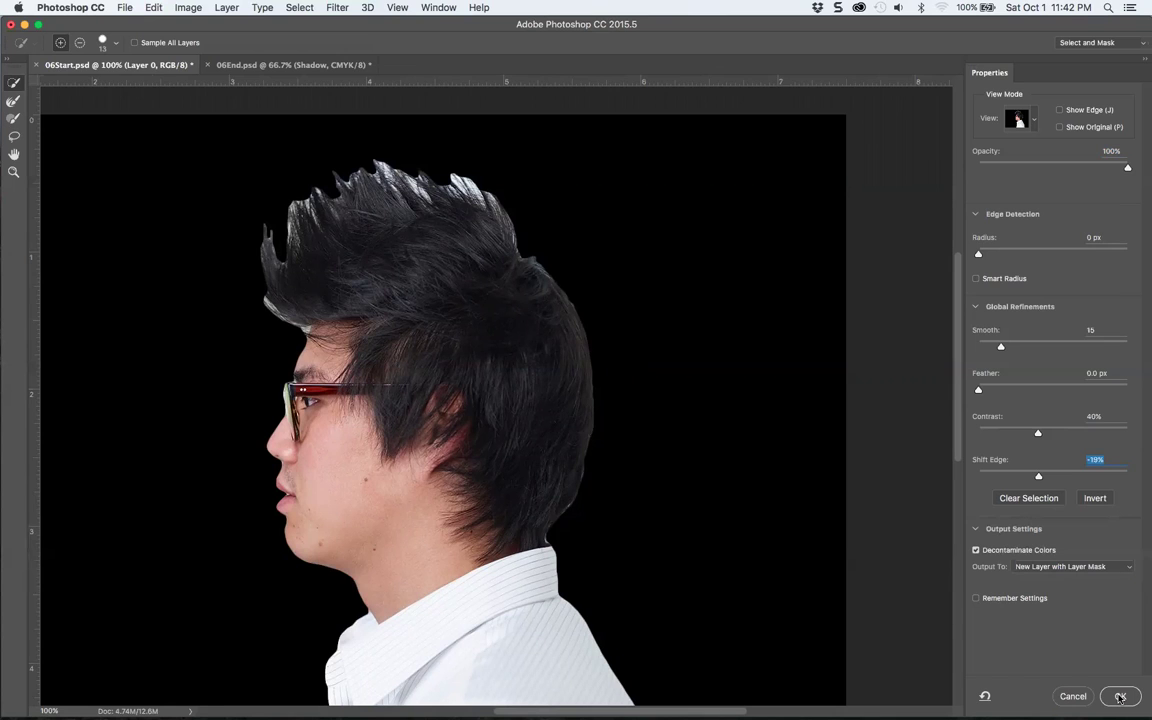
- Apply the refinement as a masked layer copy, check the composite, then zoom to 200% on the hair
click(1120, 697)
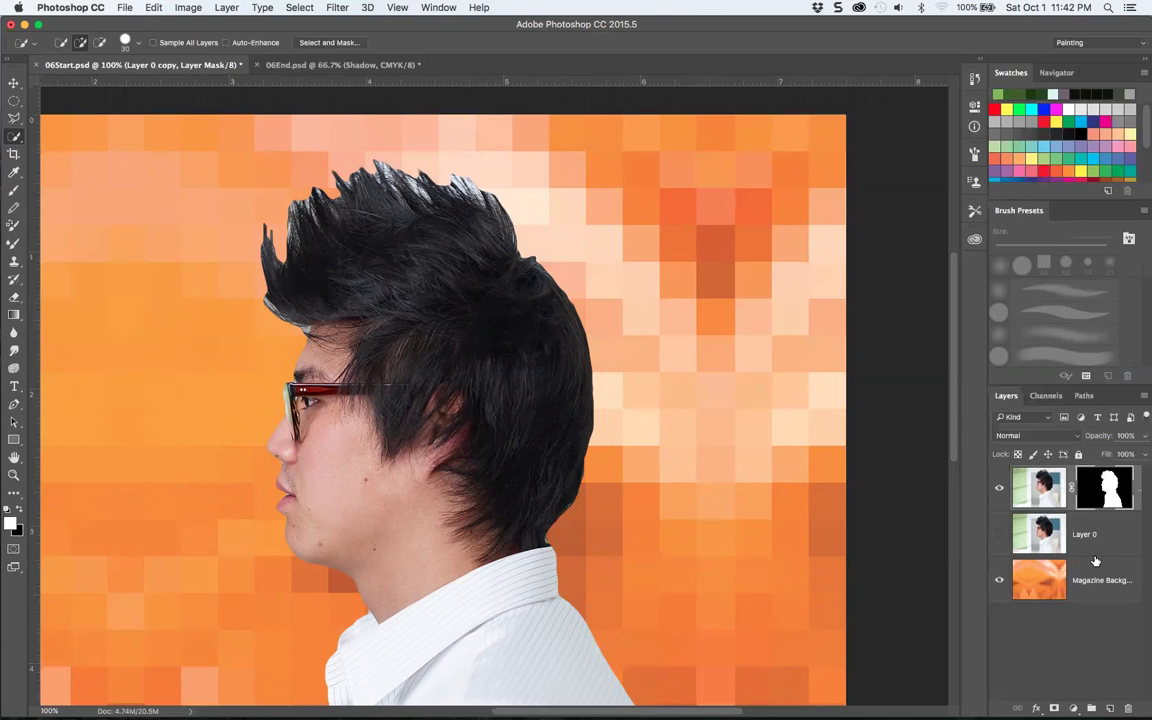
key(super+minus)
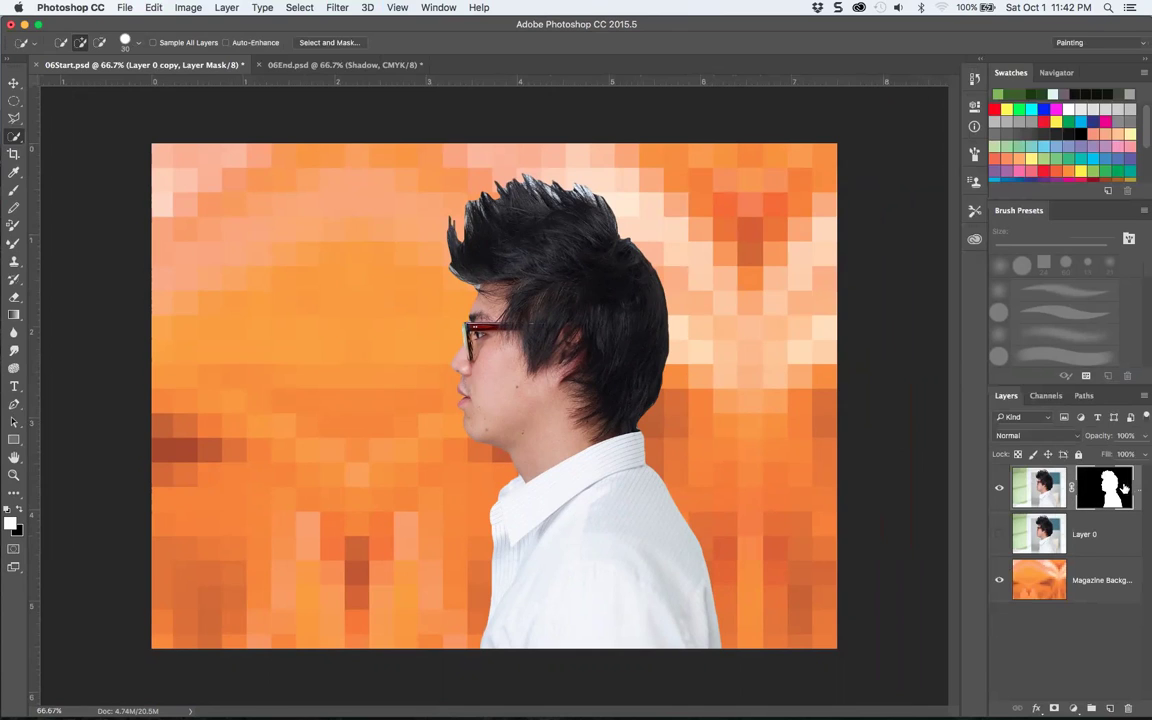
click(1046, 488)
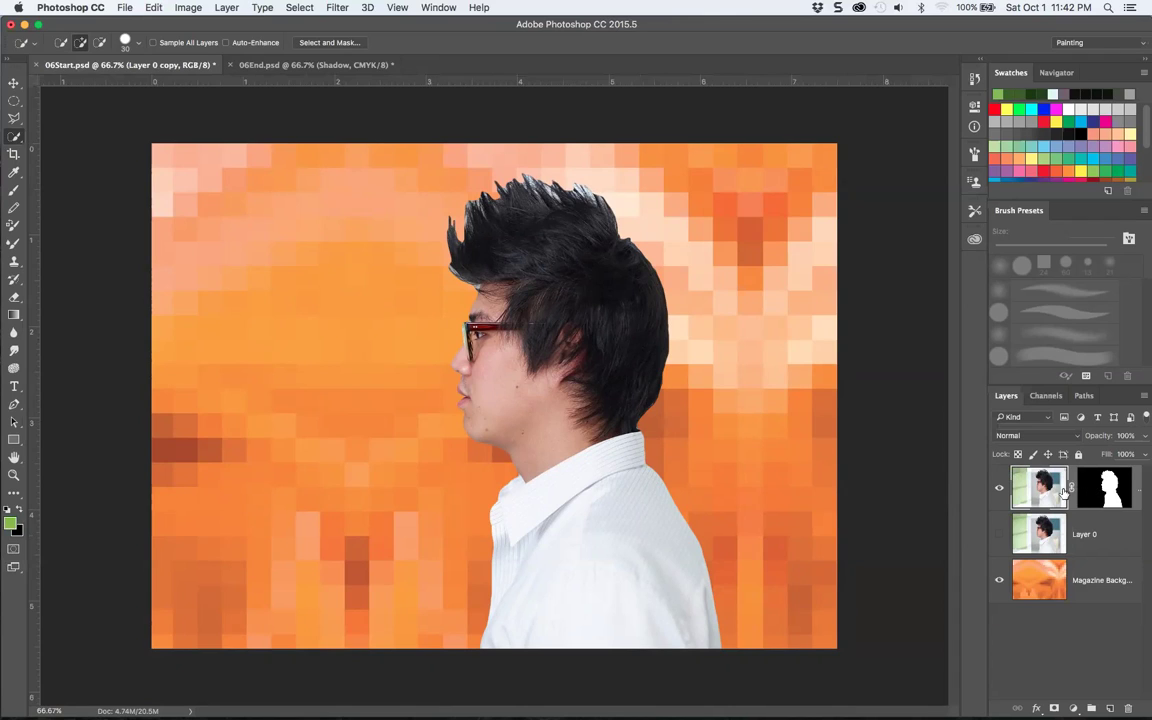
click(1094, 490)
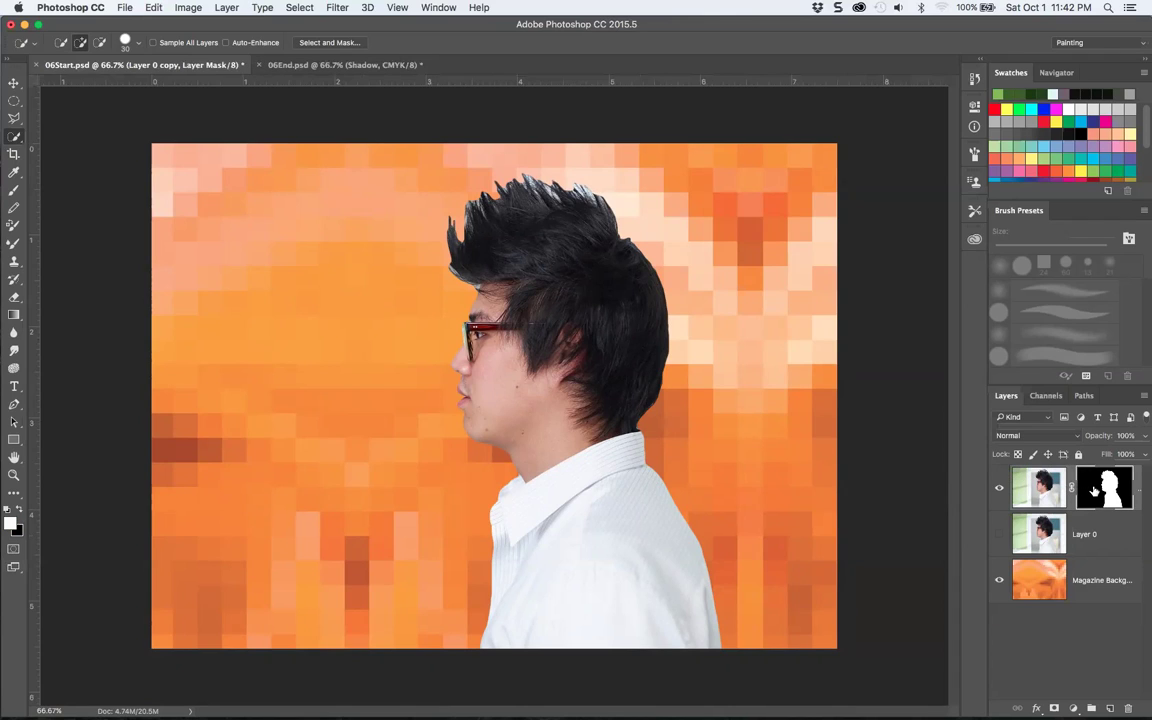
click(1064, 484)
key(super+plus)
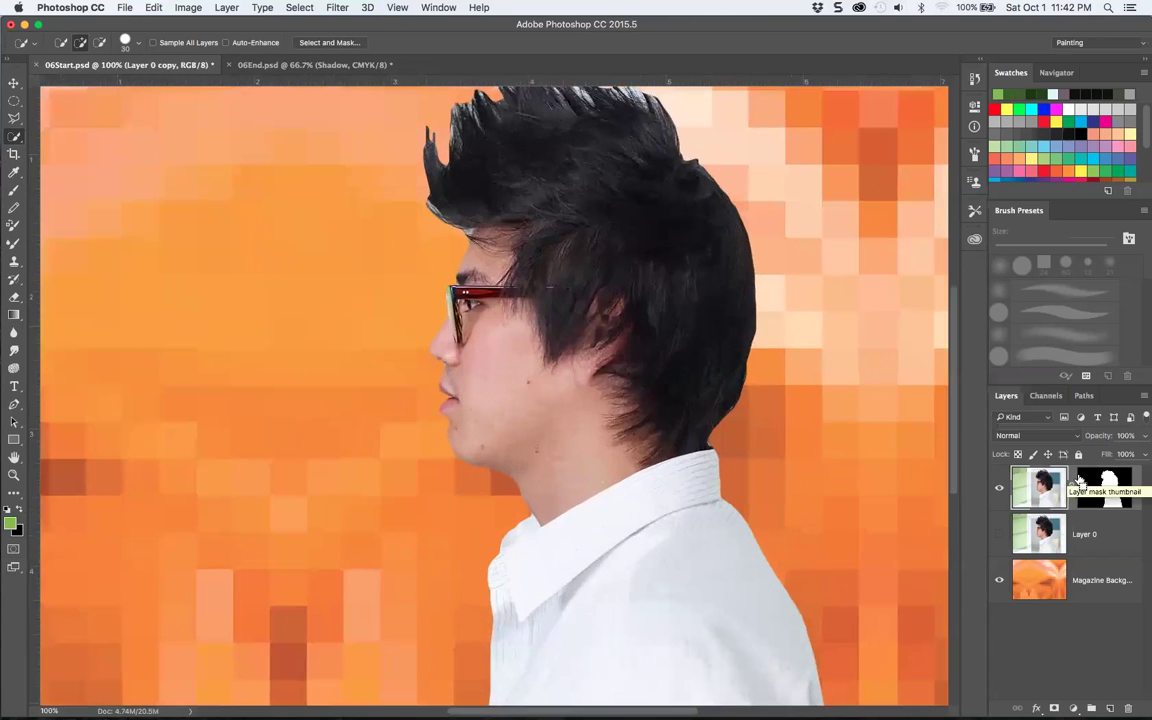
key(super+plus)
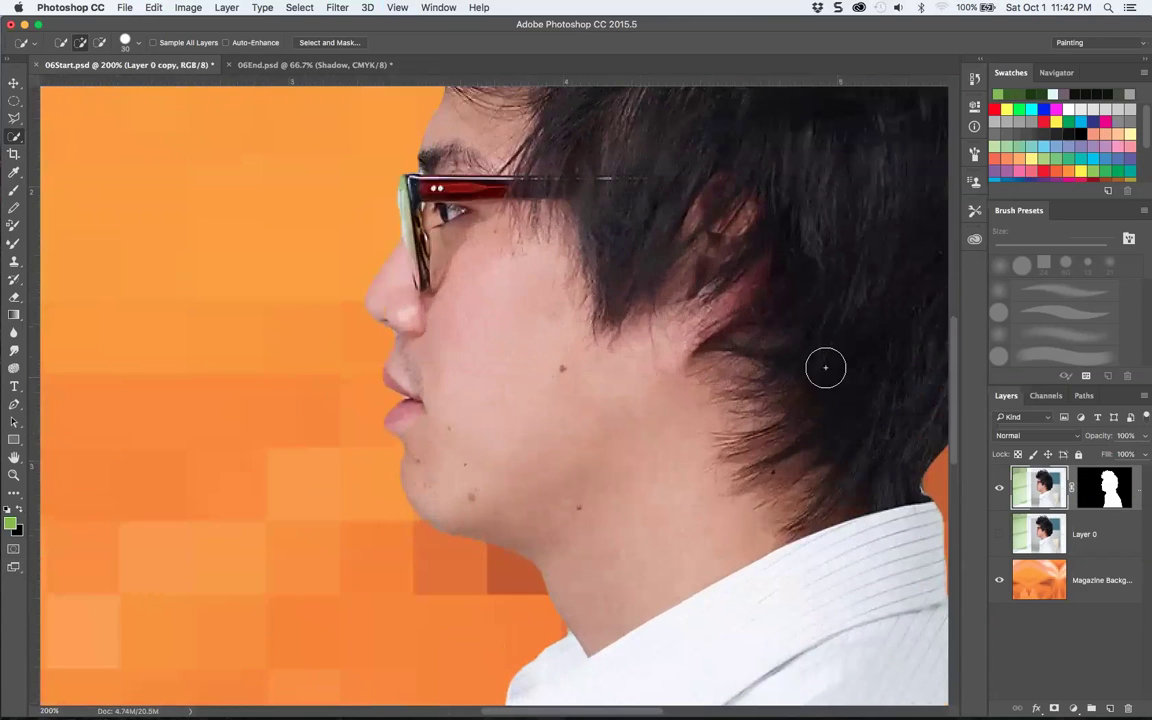
drag(699, 293, 612, 490)
drag(589, 296, 525, 447)
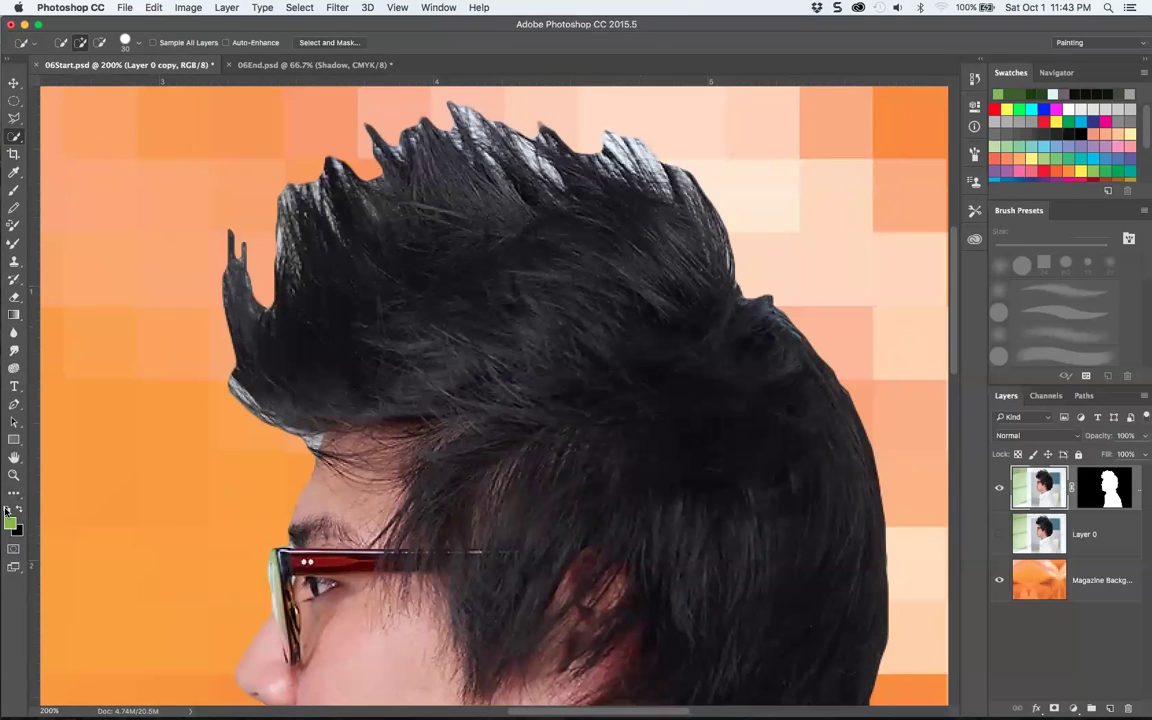
- Reset default black and white colours, choose the normal Brush tool, and target the layer mask
click(7, 511)
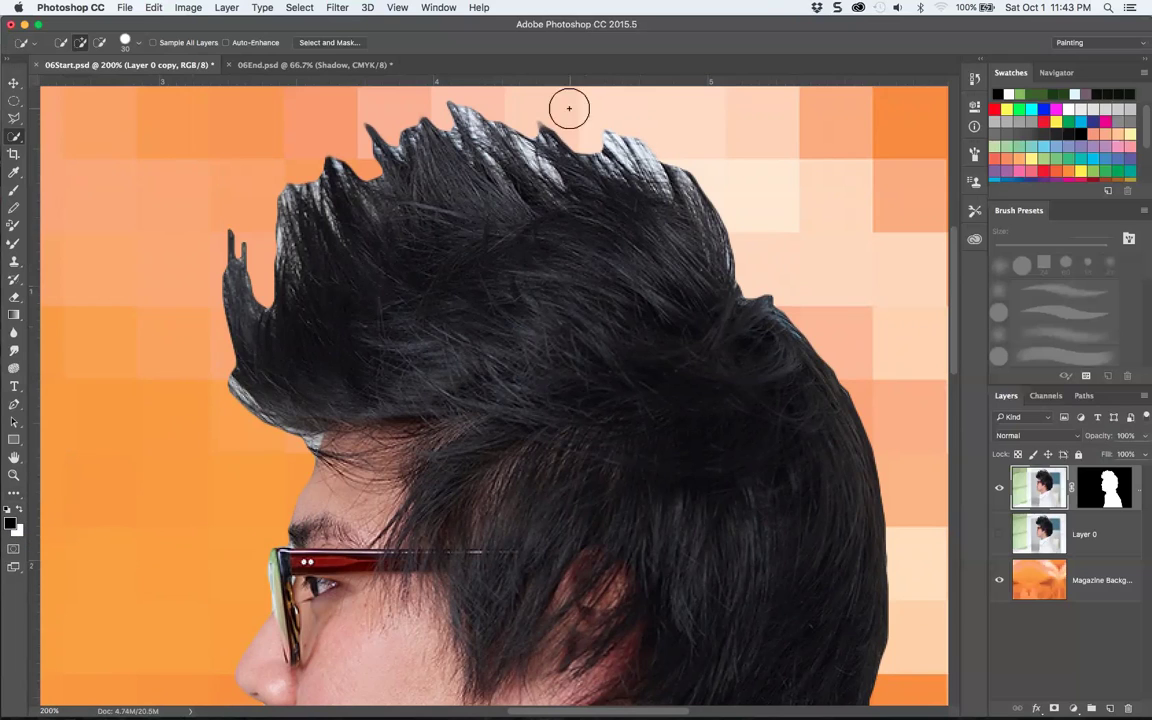
click(13, 250)
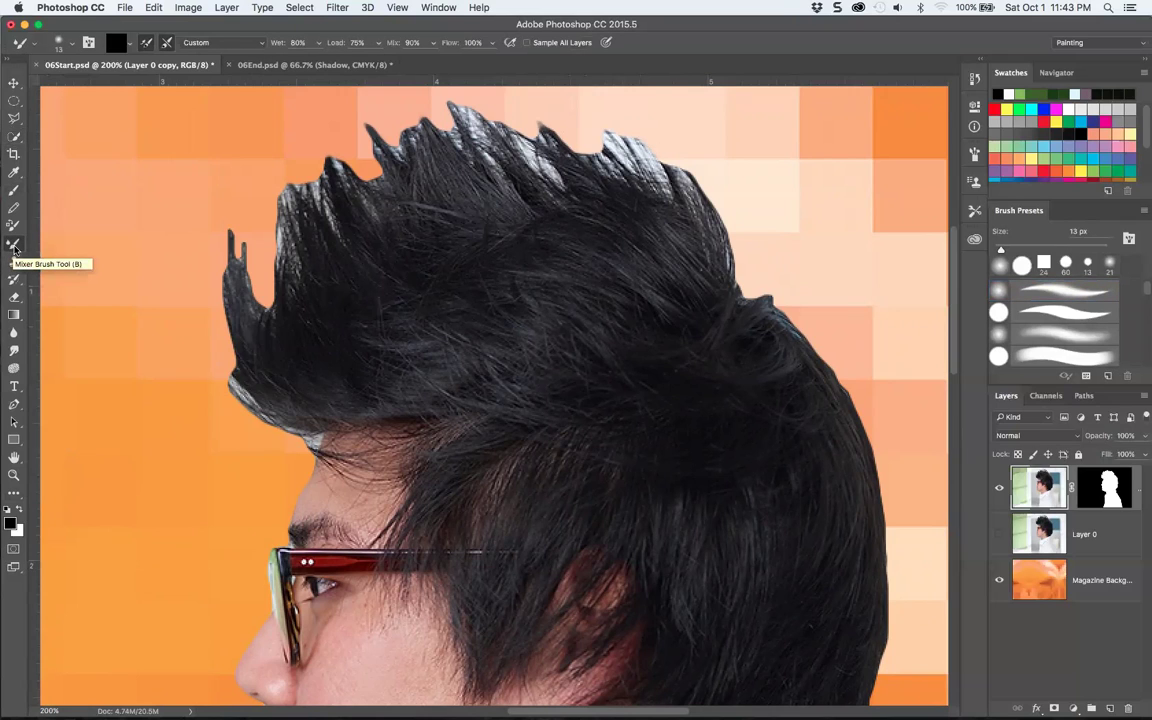
click(14, 189)
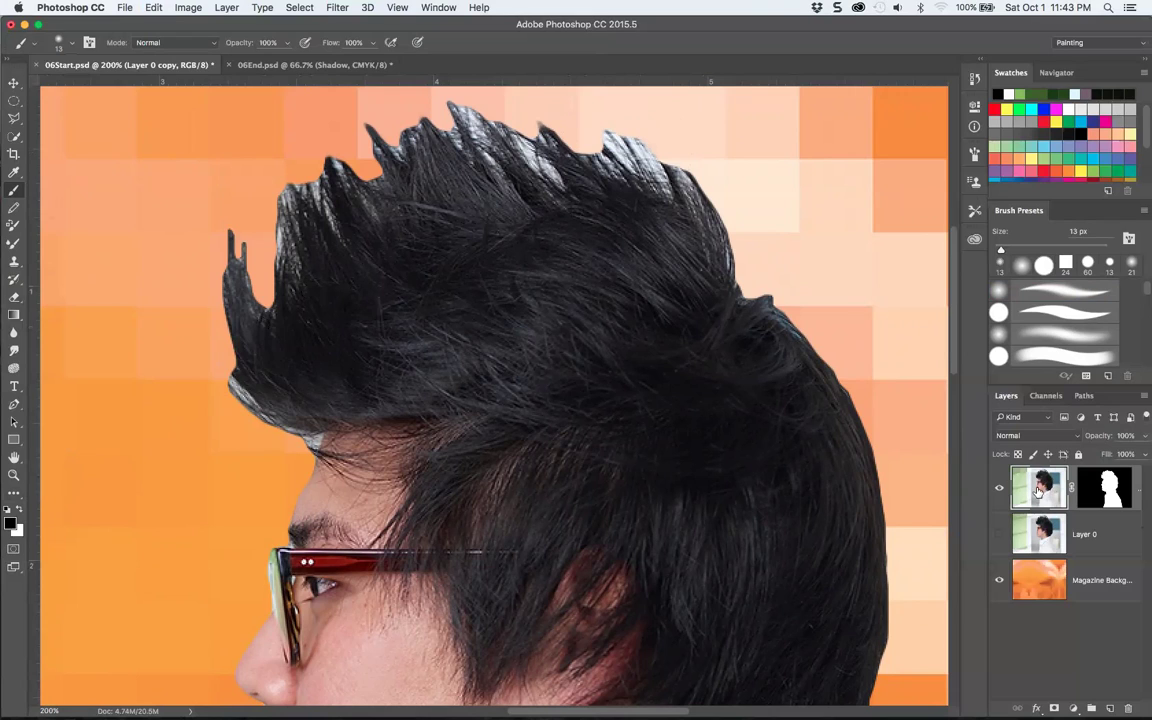
click(1100, 490)
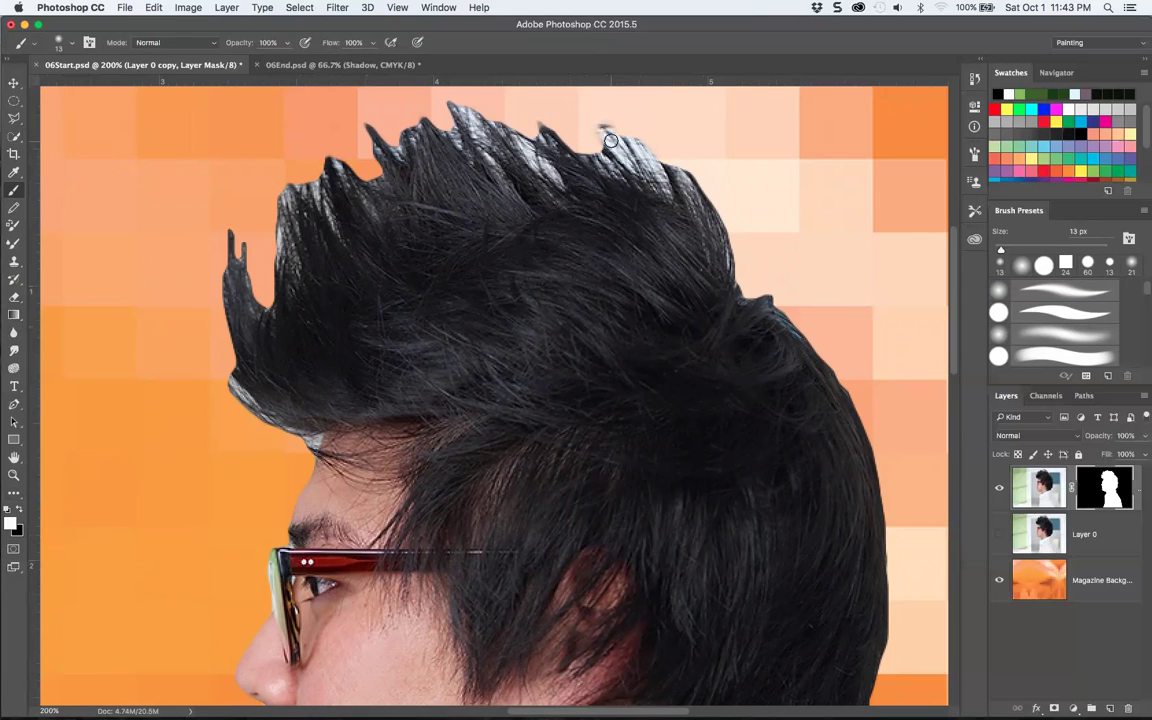
- Paint out stray hair tips in black on the mask, then switch to a 60 px textured brush tip
click(20, 510)
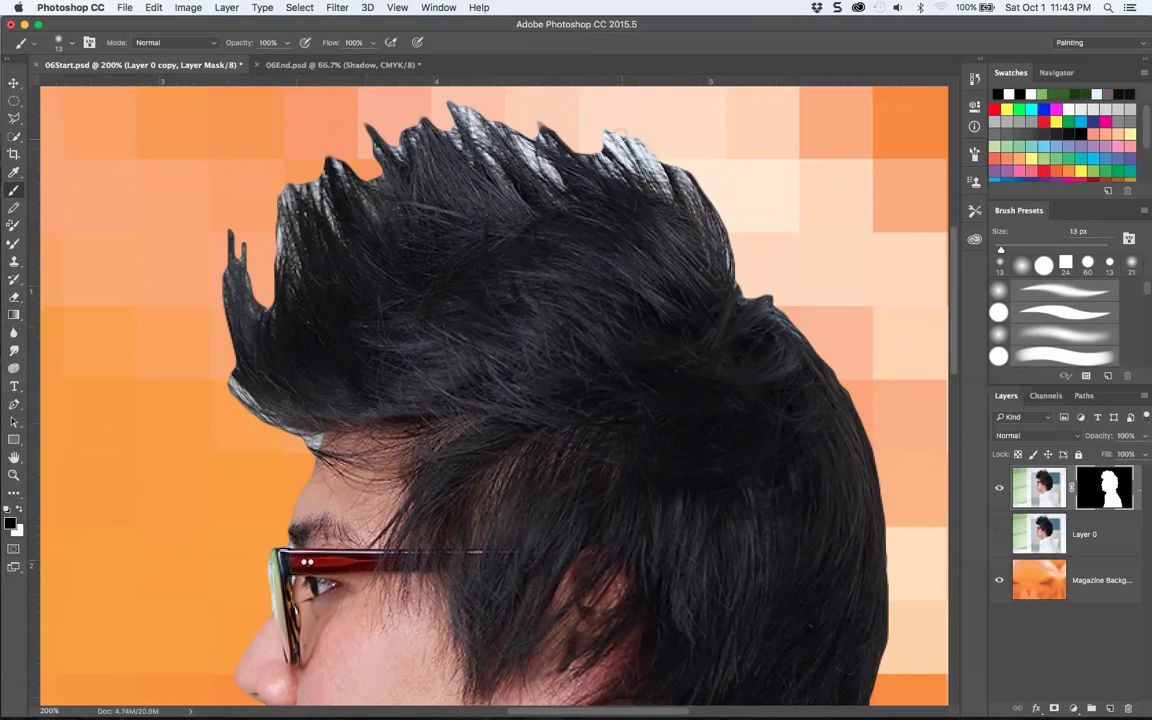
mouse_move(612, 130)
mouse_down()
mouse_move(688, 165)
mouse_move(633, 137)
mouse_up()
click(73, 44)
drag(84, 88, 85, 88)
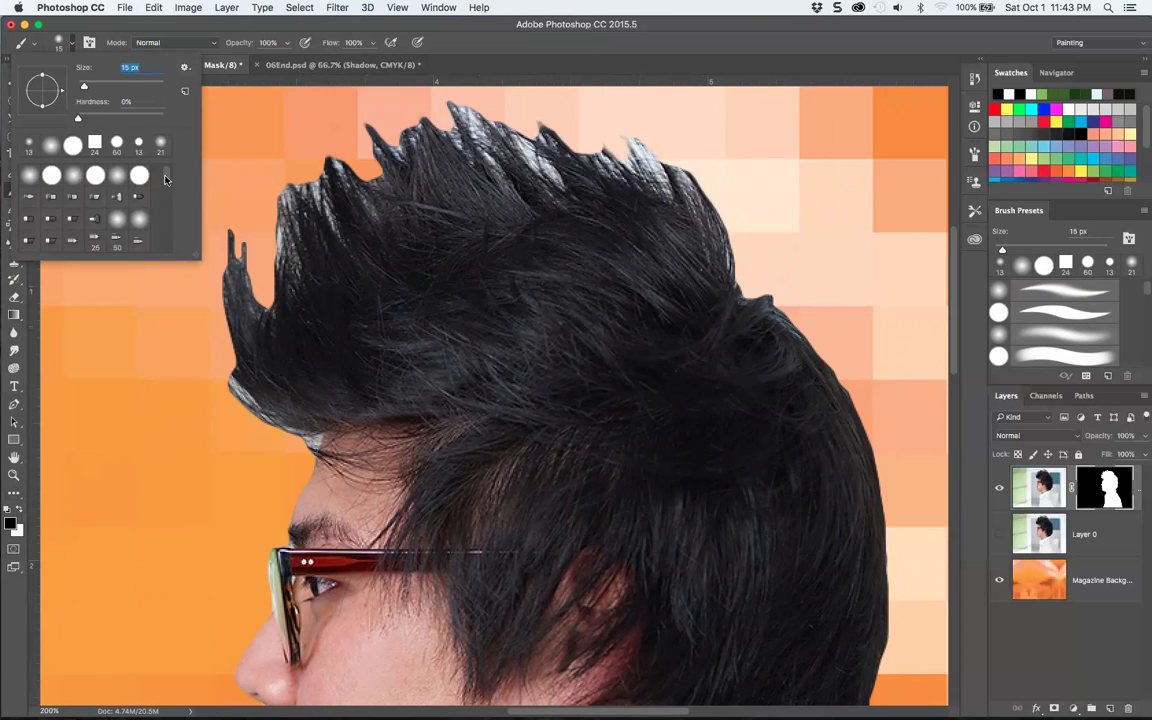
drag(167, 172, 163, 223)
scroll(143, 195, up, 3)
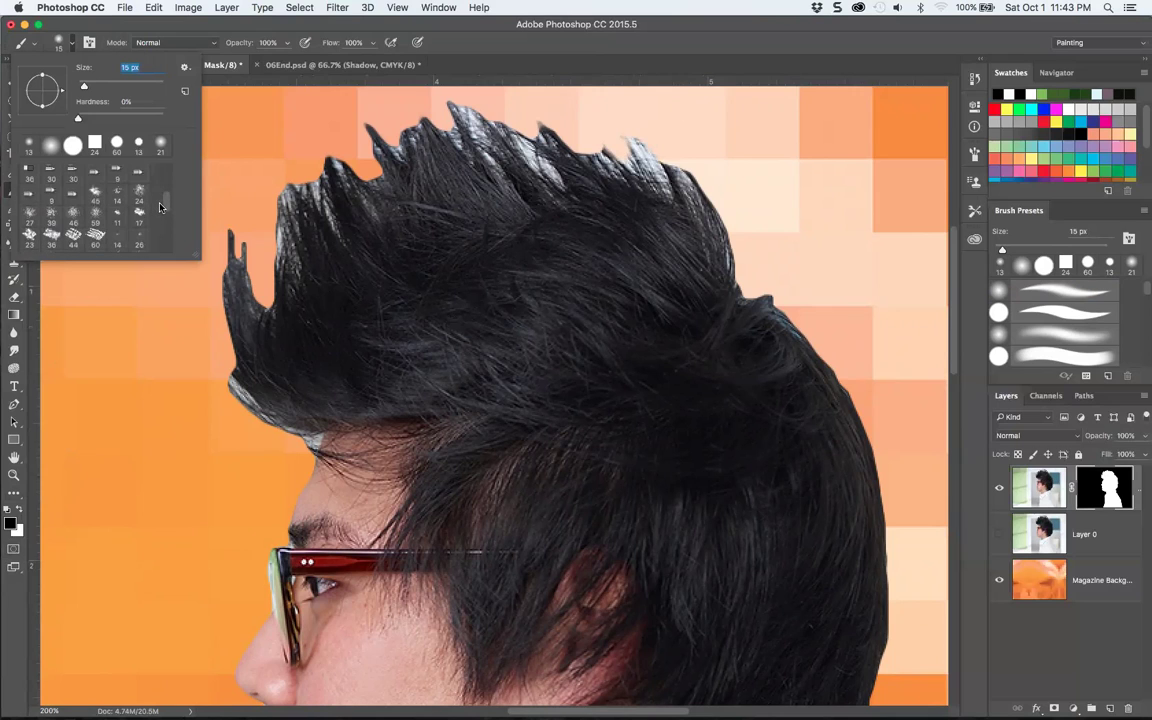
click(95, 234)
key(Return)
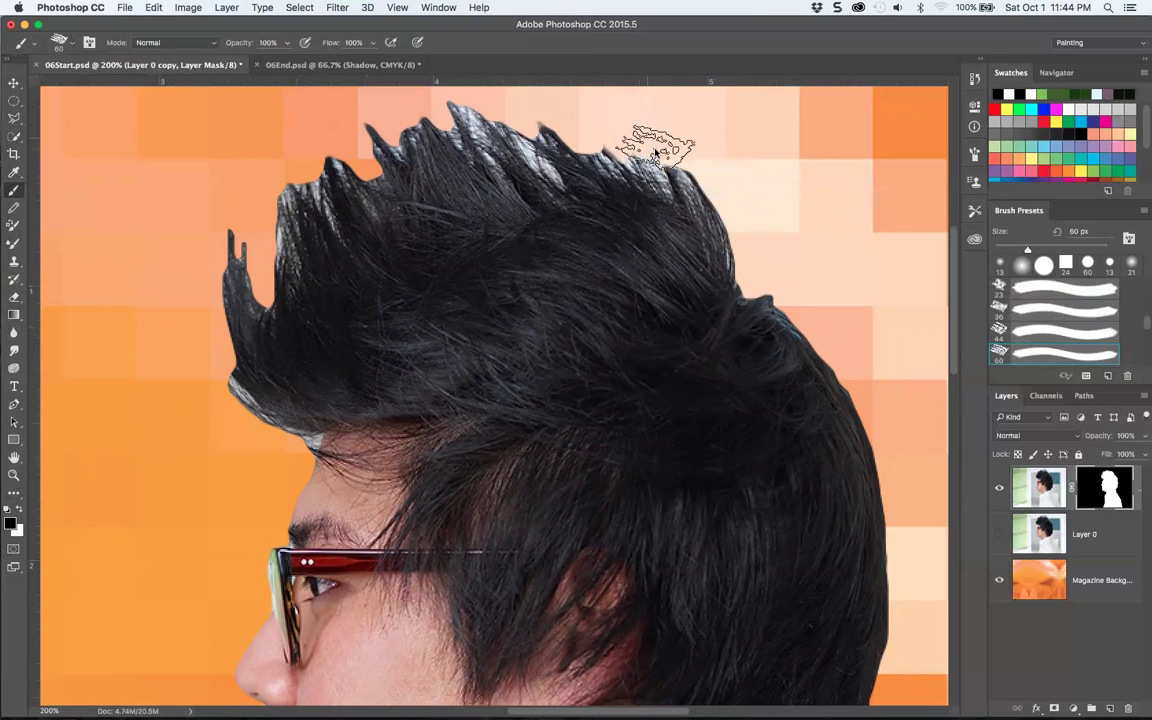
- Append the Thick Heavy Brushes set to the existing brush presets
click(74, 42)
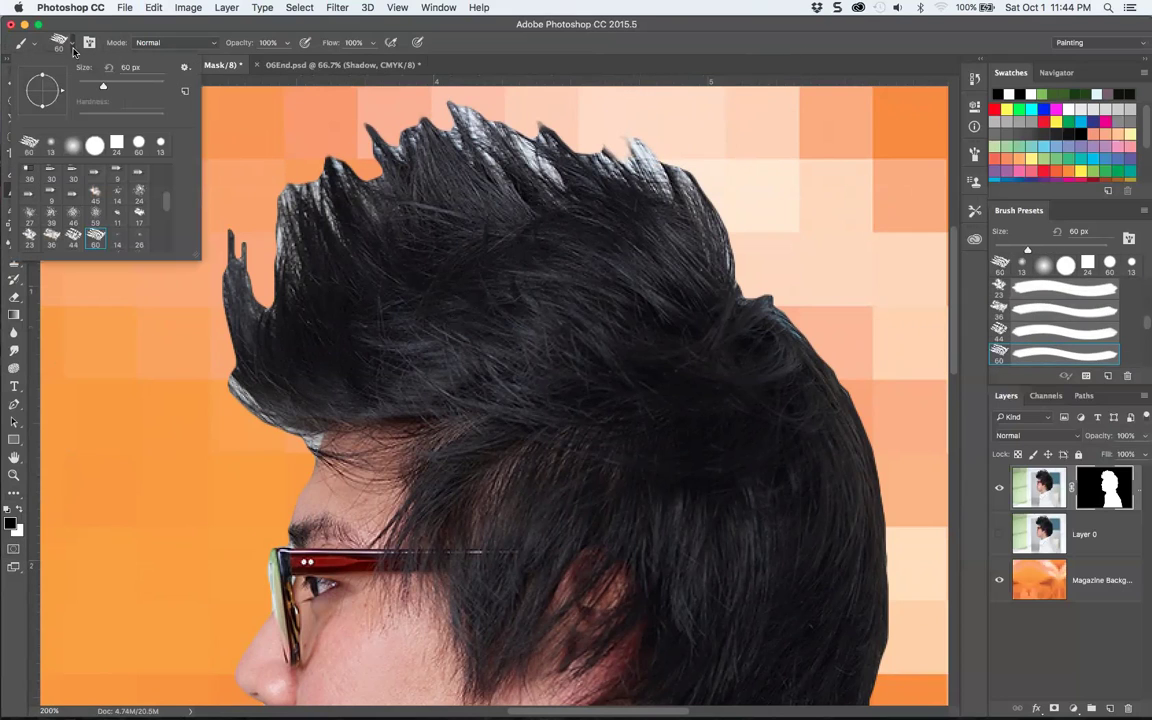
click(185, 67)
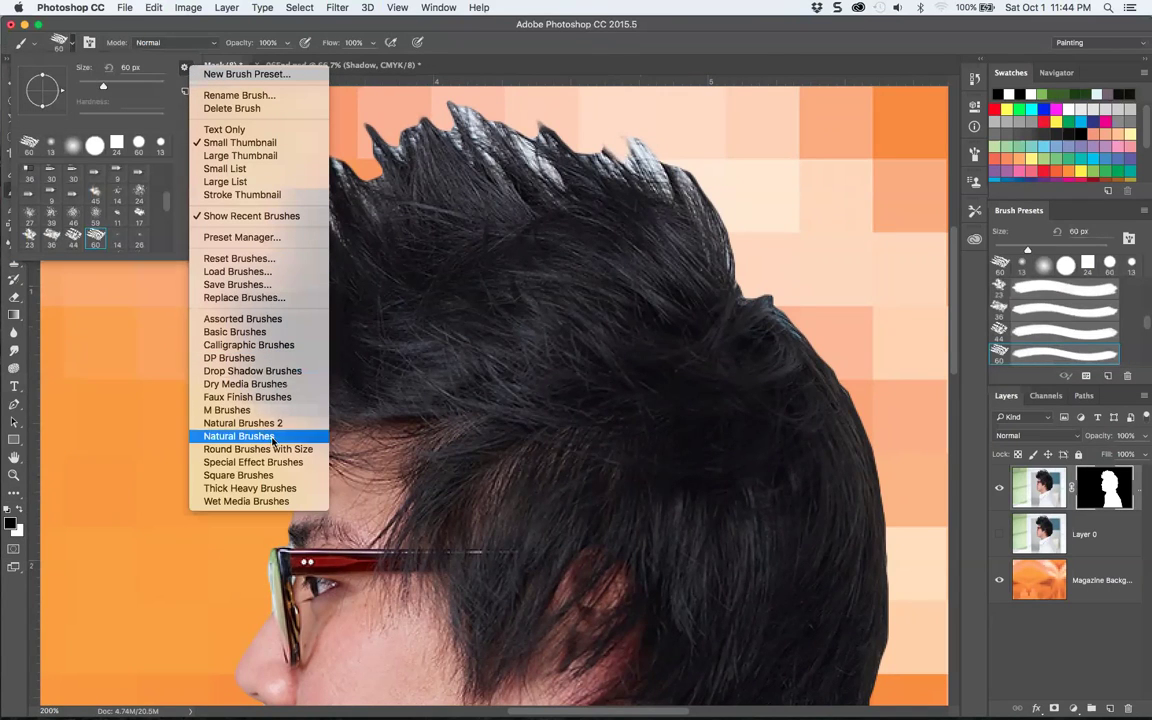
click(268, 489)
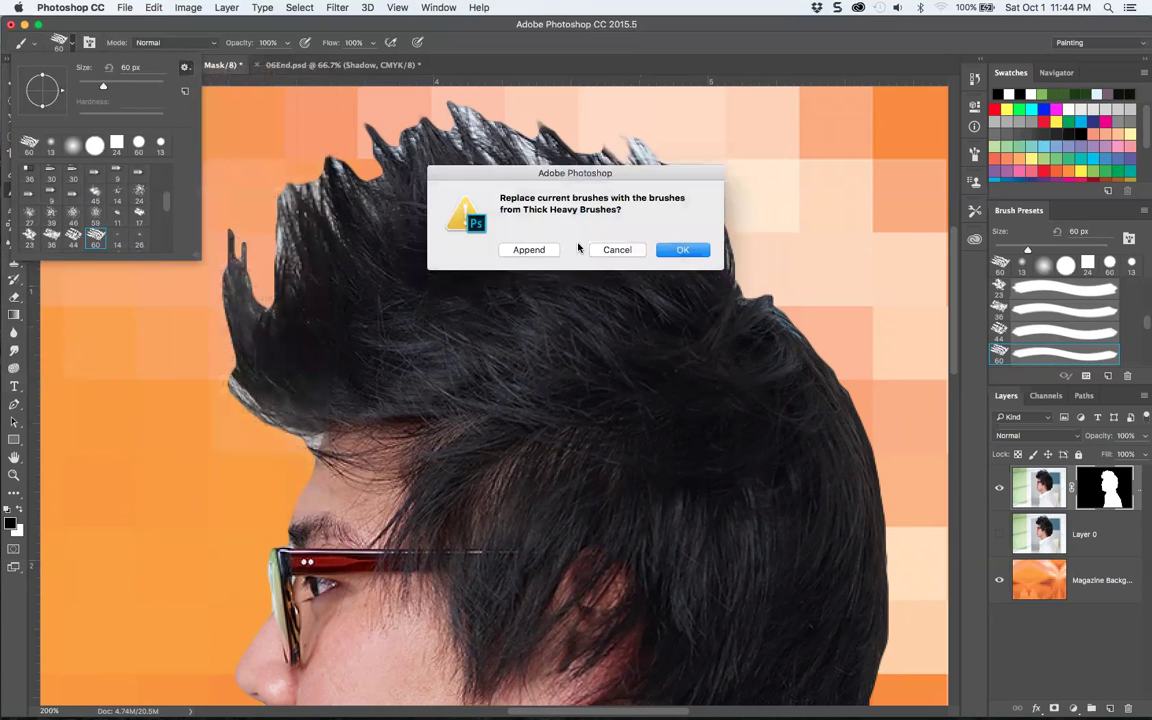
click(545, 255)
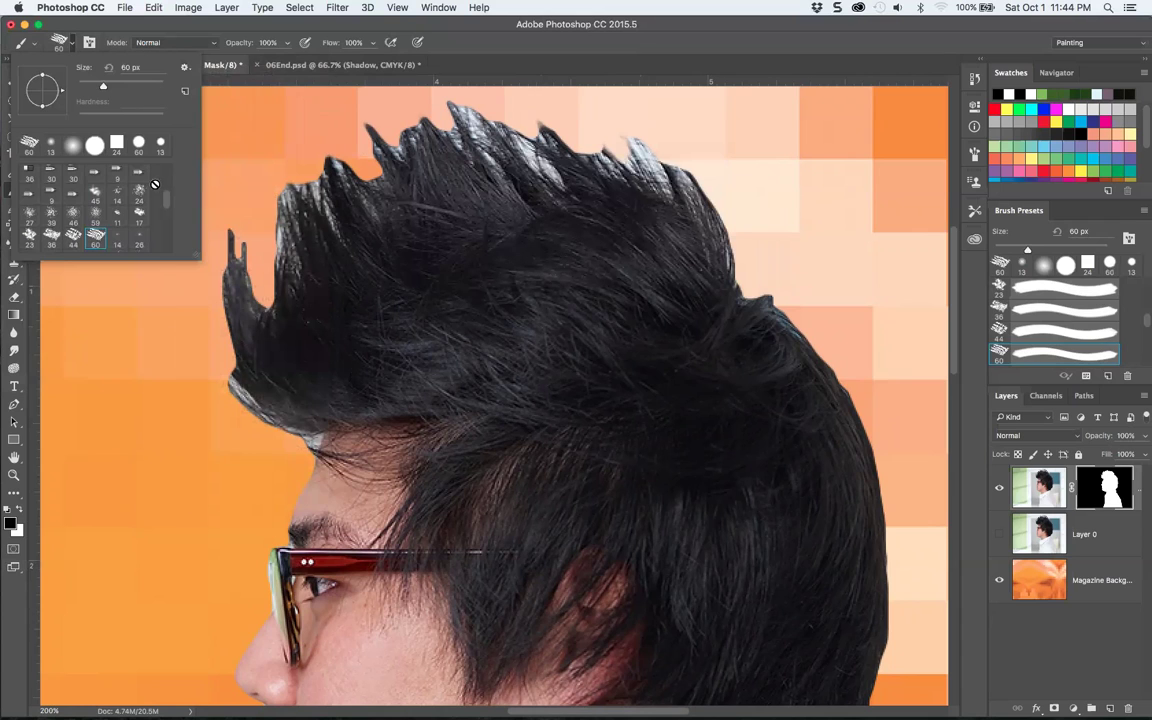
- Pick the 111 px hair-strand brush, shrink it to 25 px, and paint strands at the spiky tips
scroll(150, 205, down, 5)
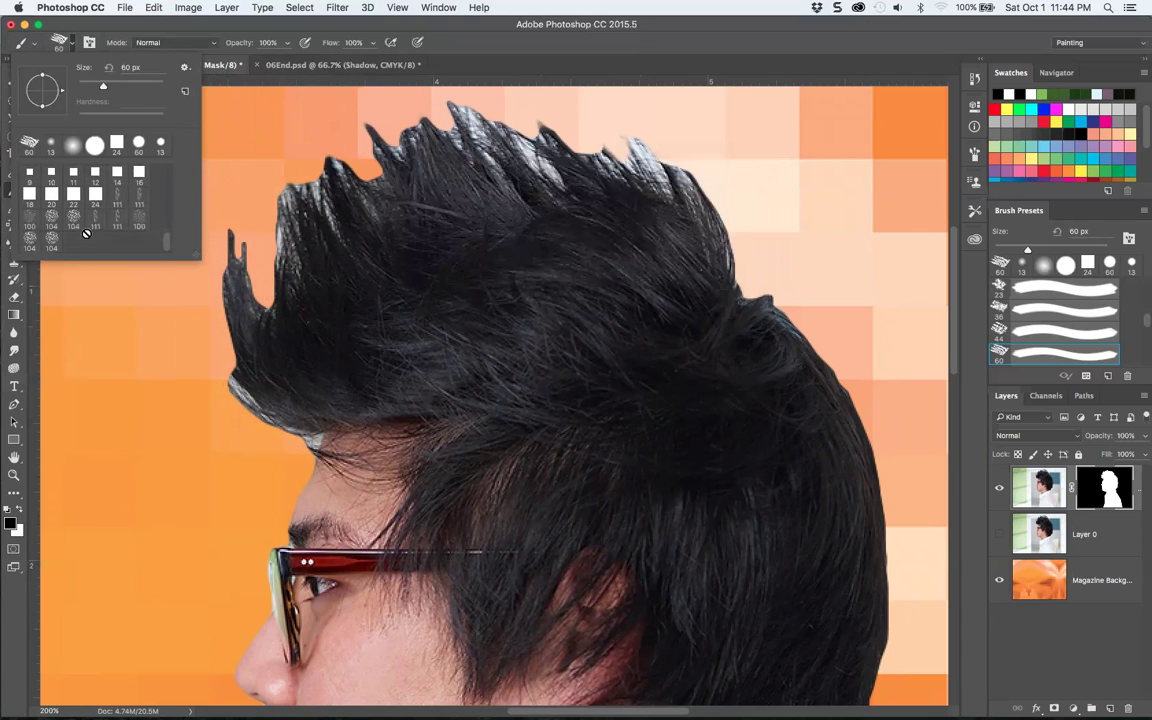
click(96, 213)
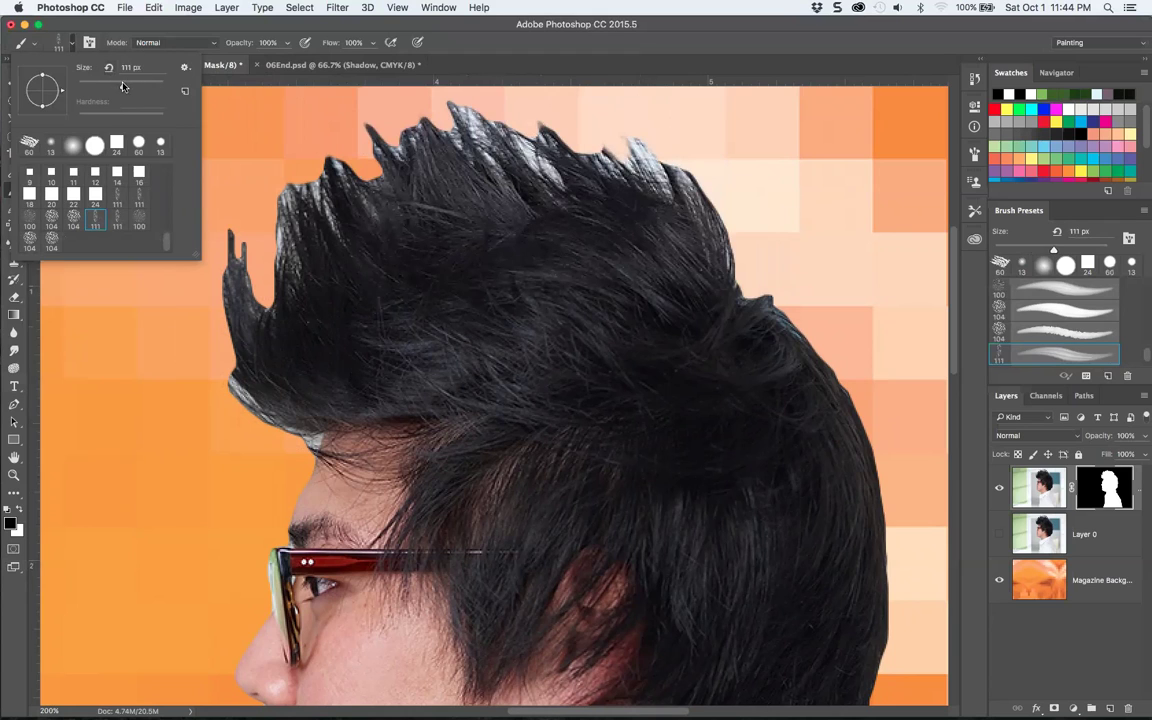
drag(122, 87, 83, 85)
click(630, 140)
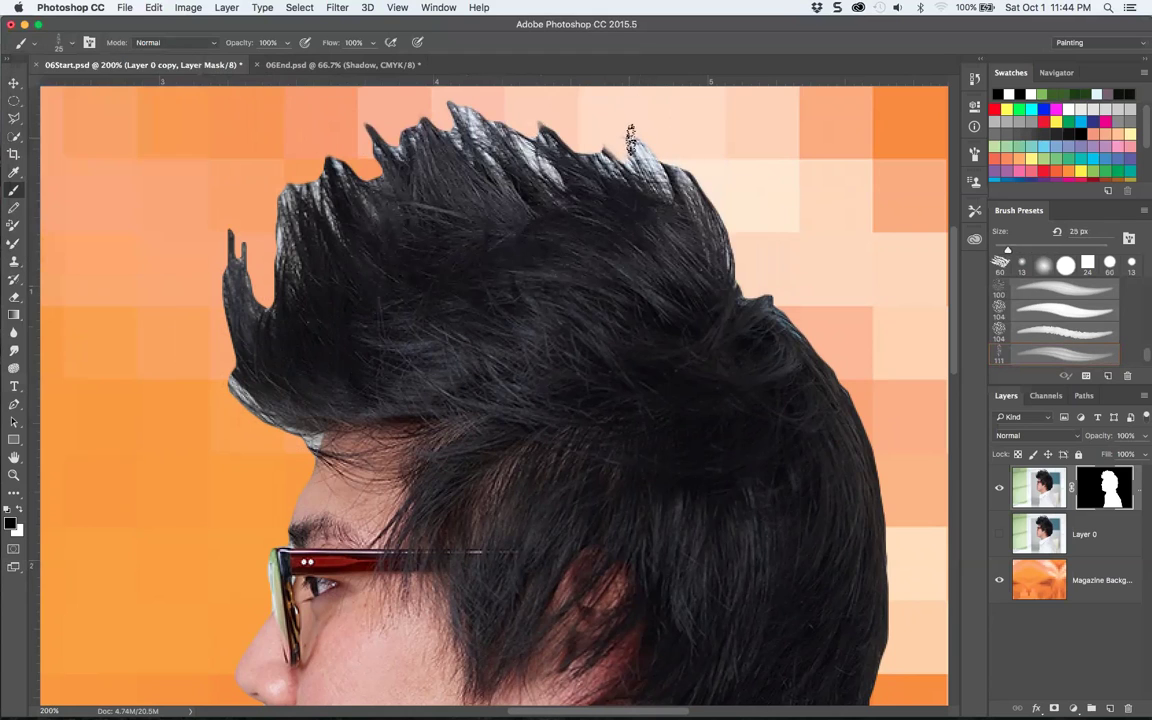
mouse_move(630, 140)
mouse_down()
mouse_move(672, 155)
mouse_move(656, 150)
mouse_move(655, 160)
mouse_move(665, 138)
mouse_move(652, 136)
mouse_move(654, 160)
mouse_move(622, 147)
mouse_move(599, 93)
mouse_move(521, 128)
mouse_move(531, 154)
mouse_move(563, 175)
mouse_move(545, 183)
mouse_move(462, 103)
mouse_move(434, 95)
mouse_move(316, 140)
mouse_move(274, 177)
mouse_up()
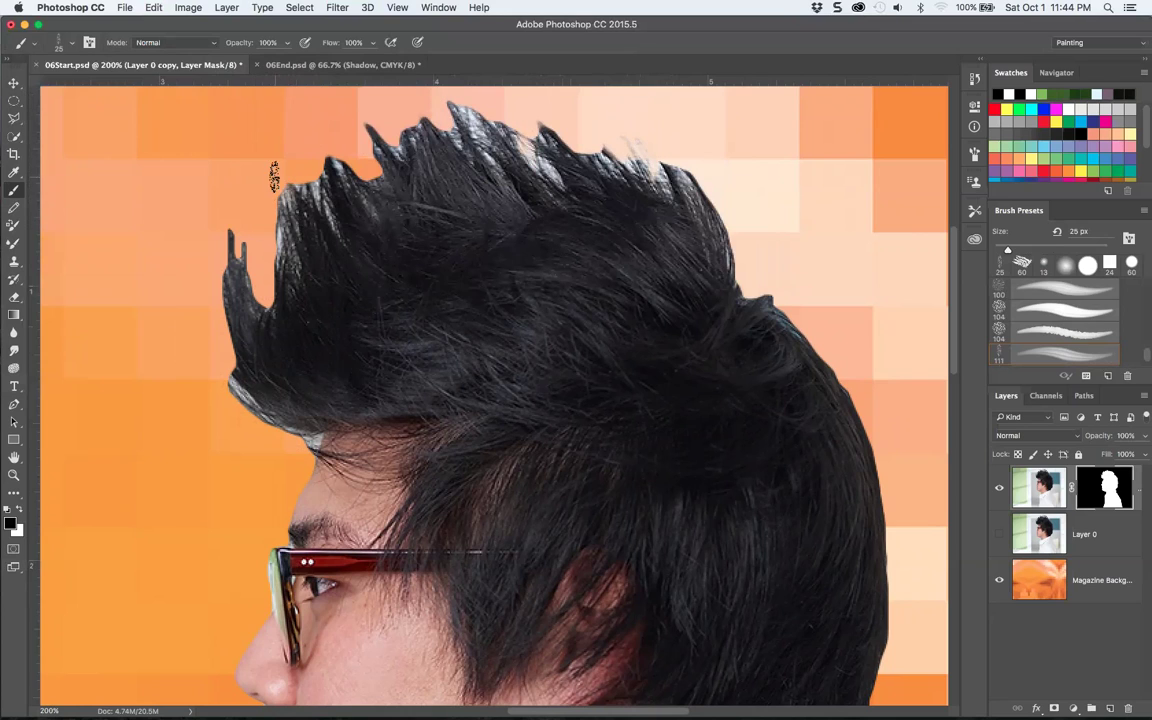
- Append the Calligraphic Brushes library to the current brush set
click(70, 45)
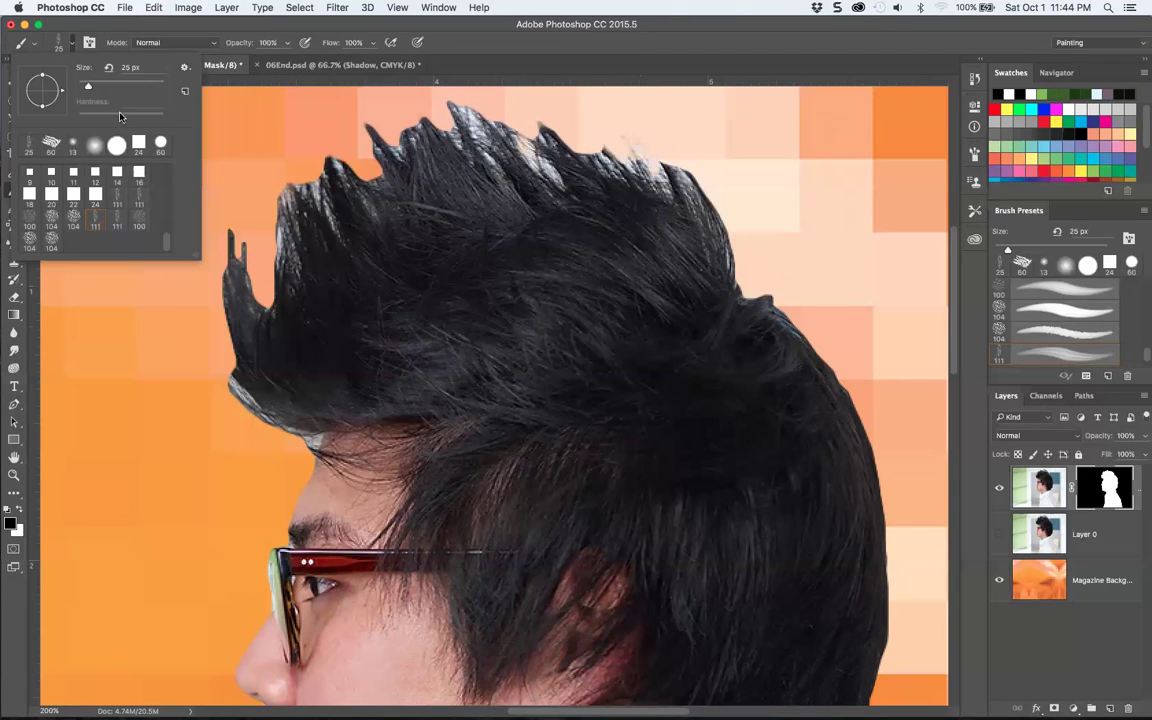
drag(167, 238, 165, 168)
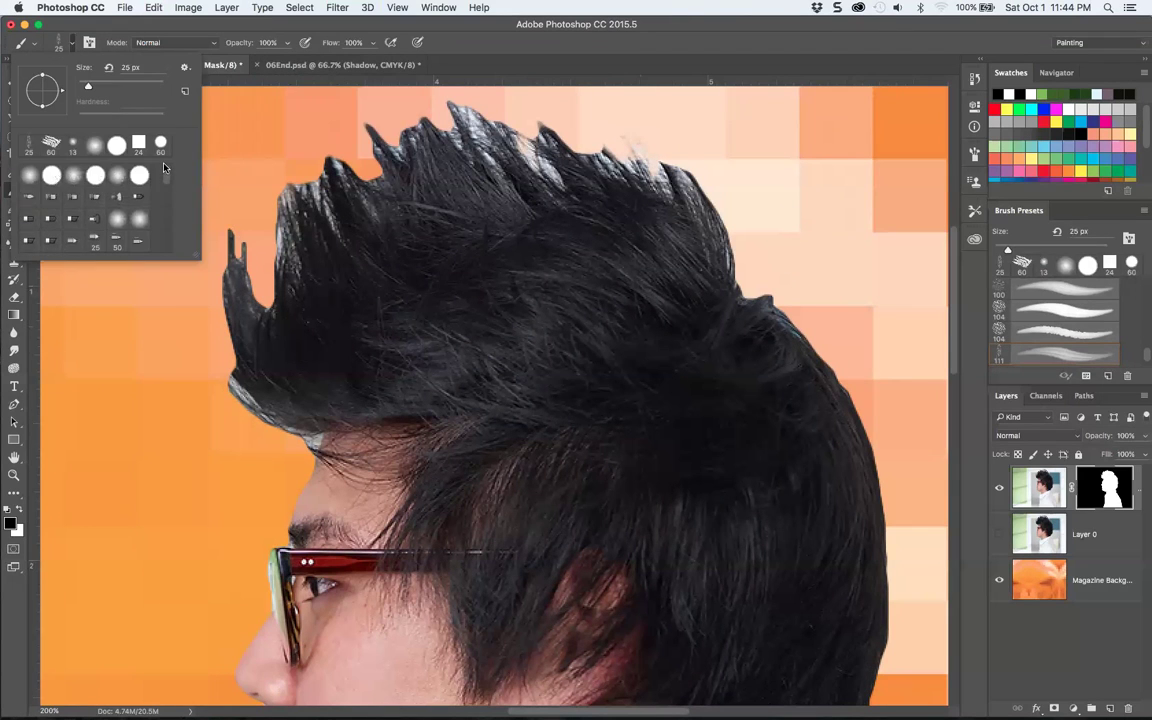
click(184, 67)
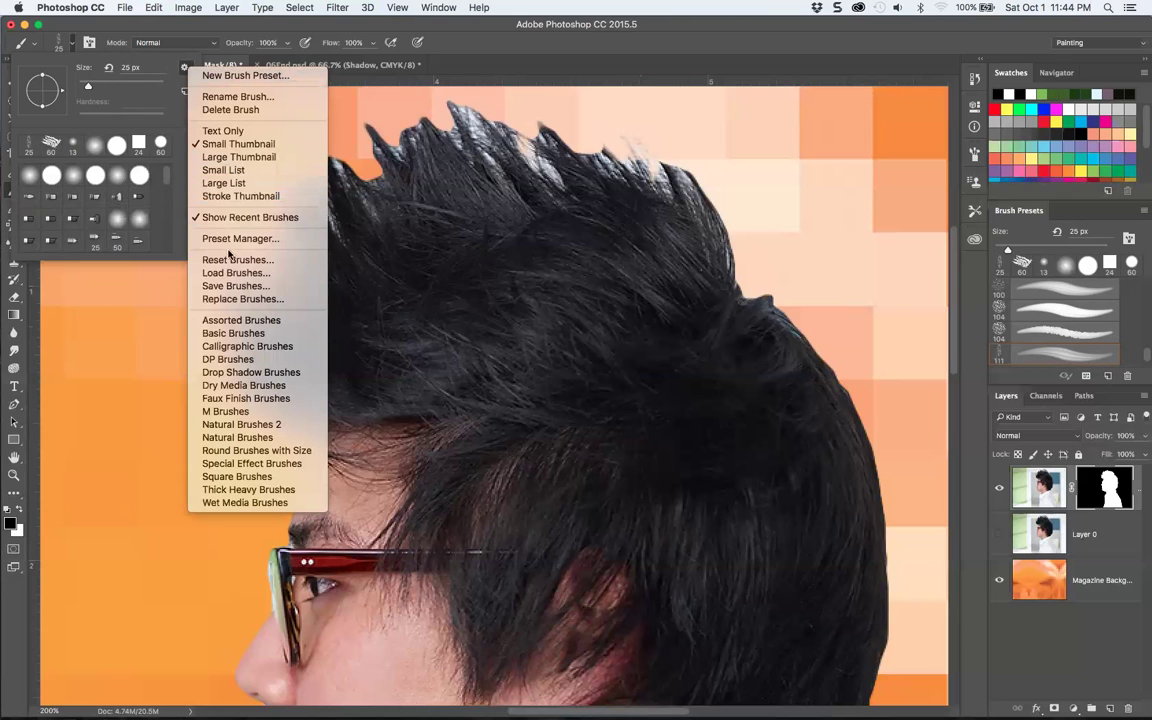
click(228, 347)
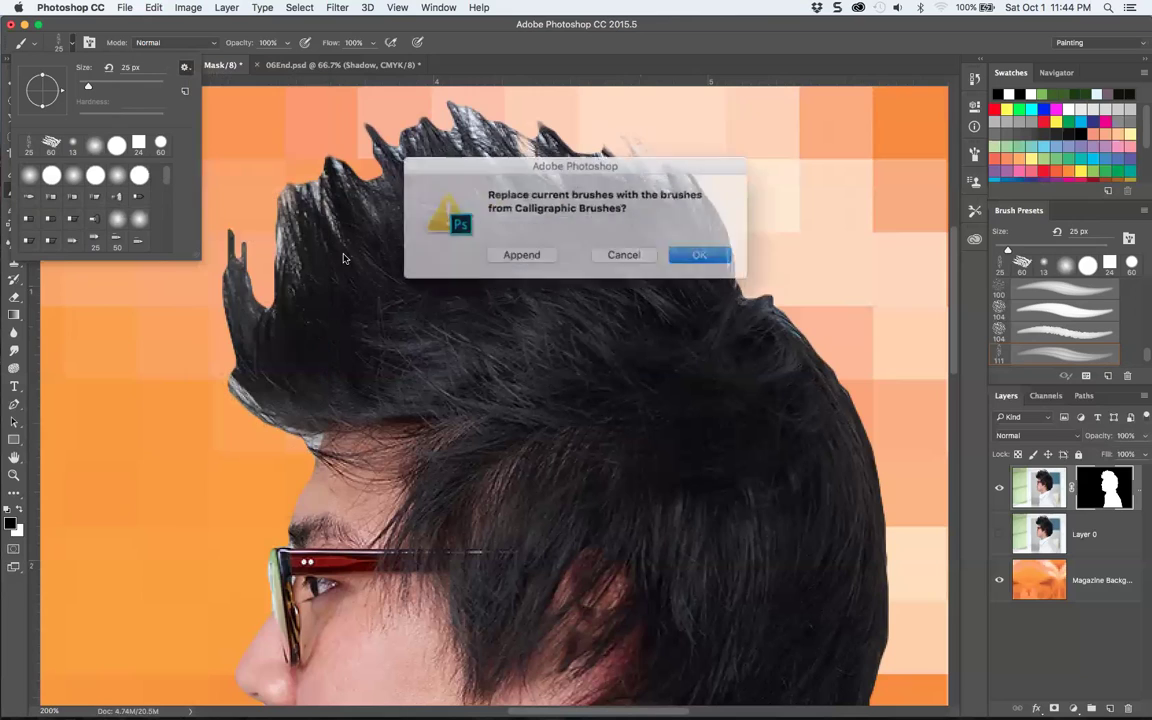
click(557, 249)
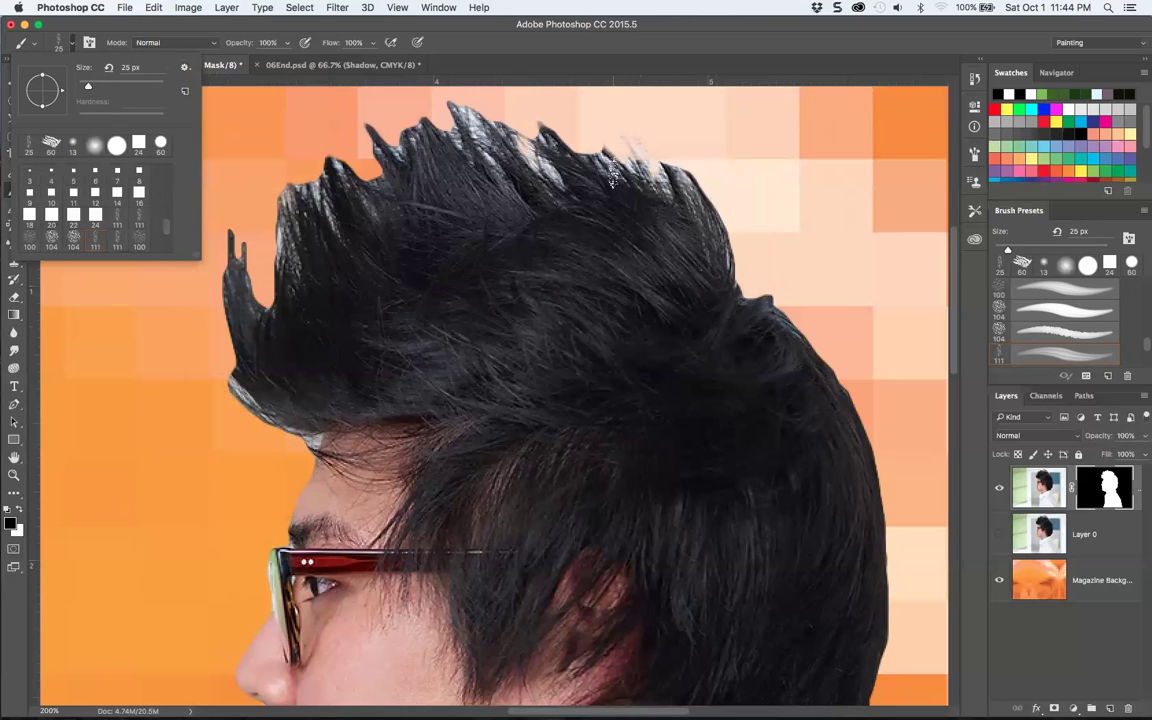
- Select the thin 15 px calligraphic brush from the preset list
scroll(167, 227, down, 5)
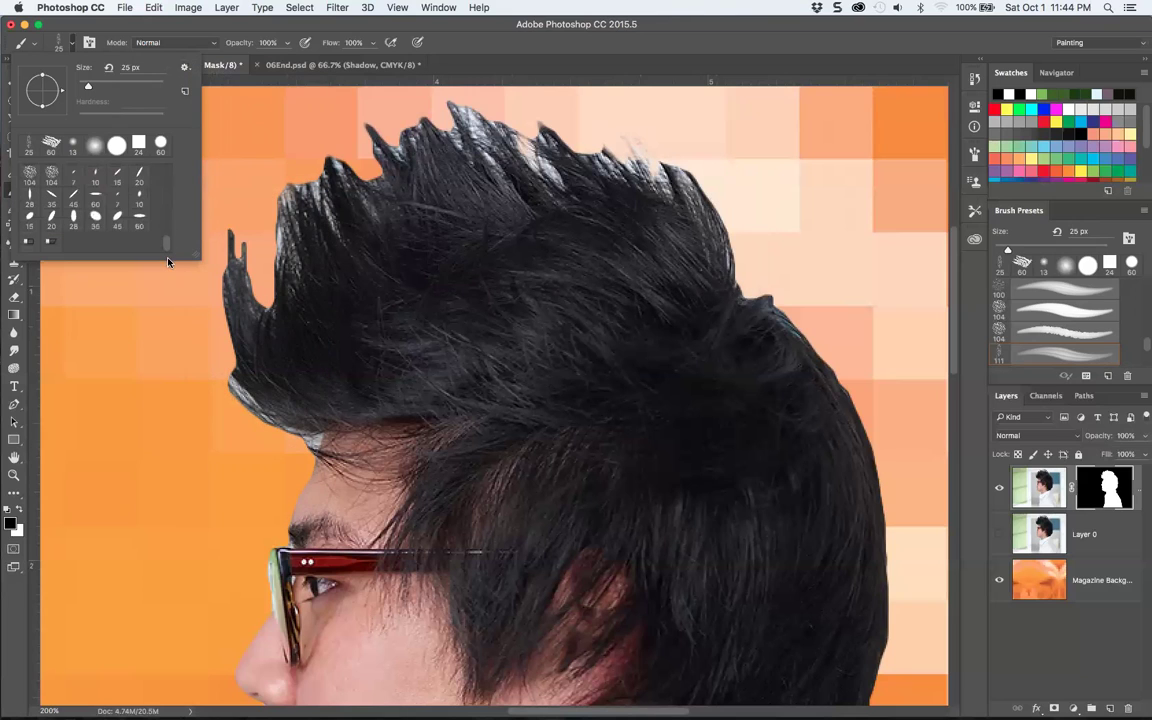
click(117, 177)
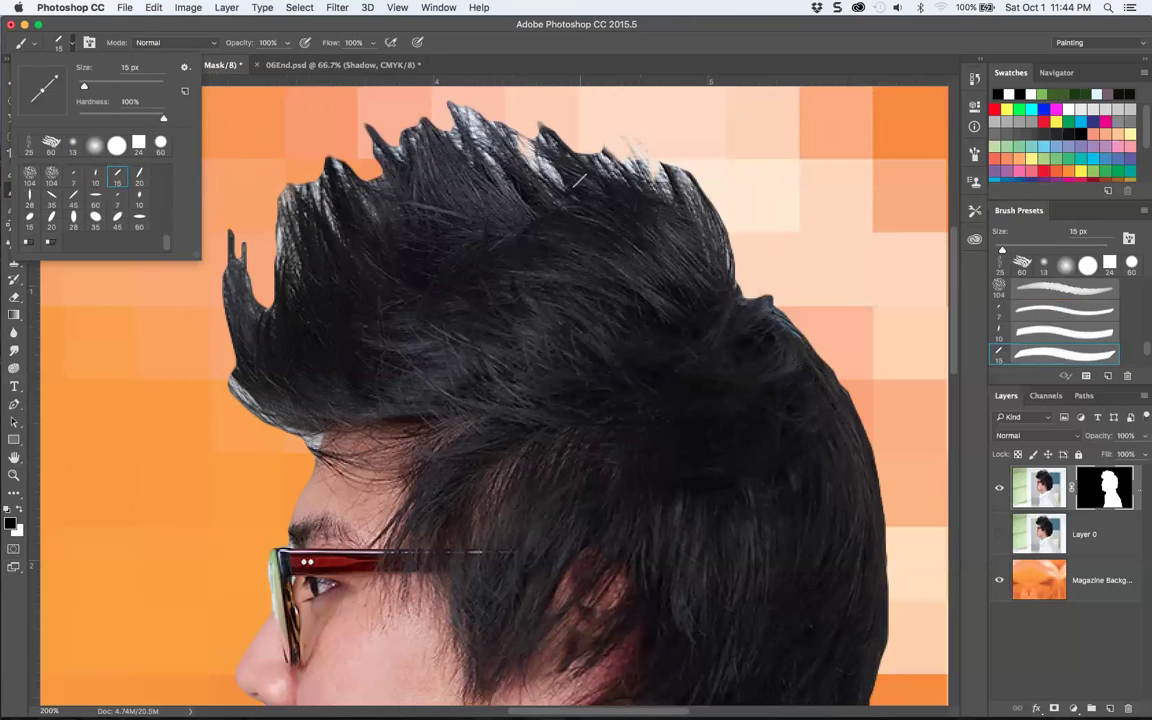
click(584, 128)
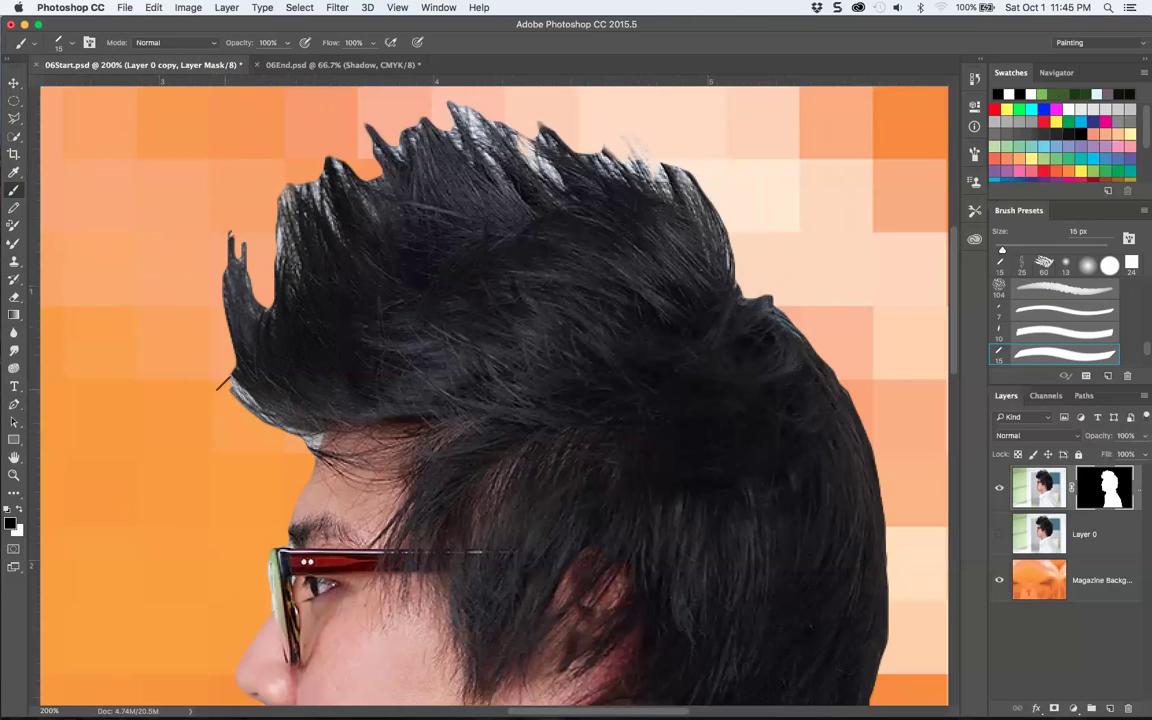
- Set the brush opacity to 59% and undo the test stroke on the hair tips
click(287, 43)
mouse_move(290, 62)
mouse_down()
mouse_move(226, 62)
mouse_move(260, 62)
mouse_up()
click(425, 90)
mouse_move(472, 97)
mouse_down()
mouse_move(525, 121)
mouse_move(515, 119)
mouse_move(525, 144)
mouse_move(487, 101)
mouse_up()
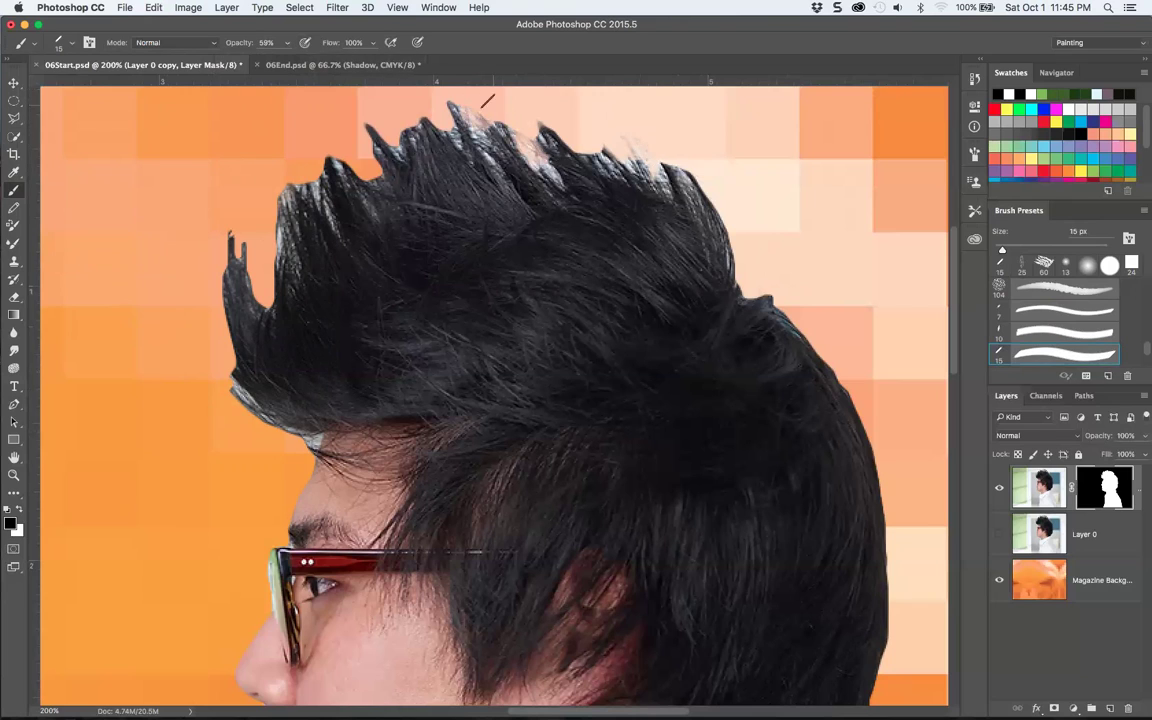
key(super+z)
- Switch to the 112 px hair-strand brush and reduce its size to 43 px
click(64, 43)
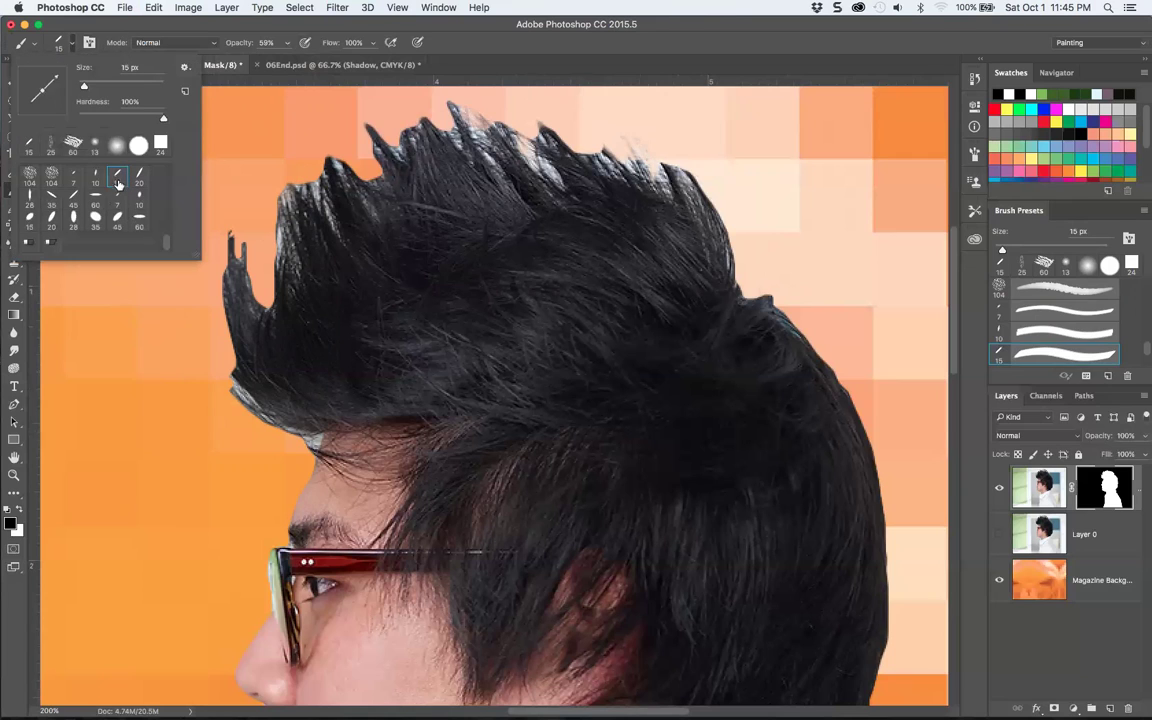
scroll(160, 215, down, 10)
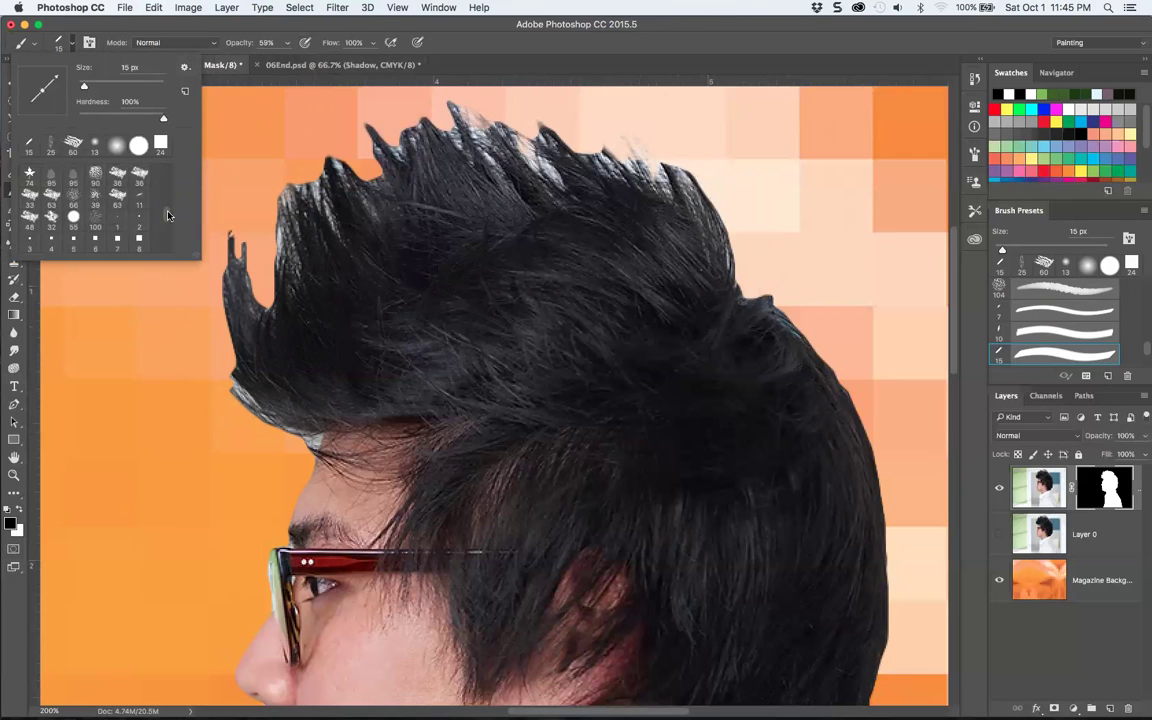
scroll(168, 215, up, 4)
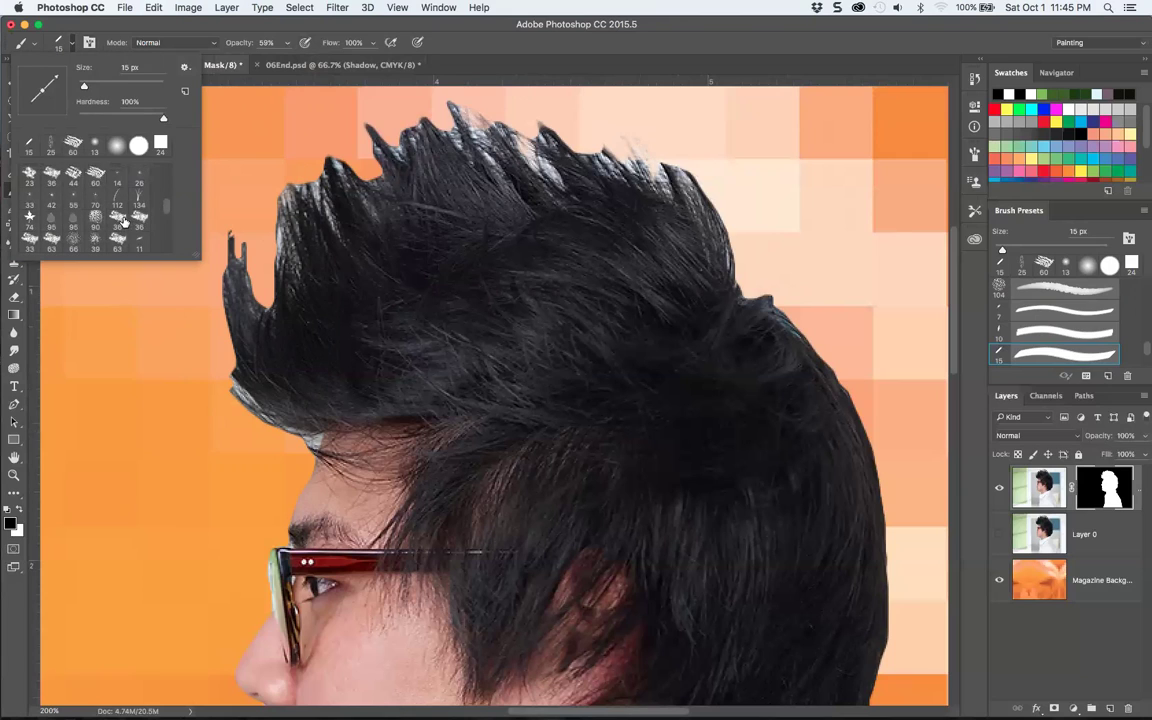
click(120, 218)
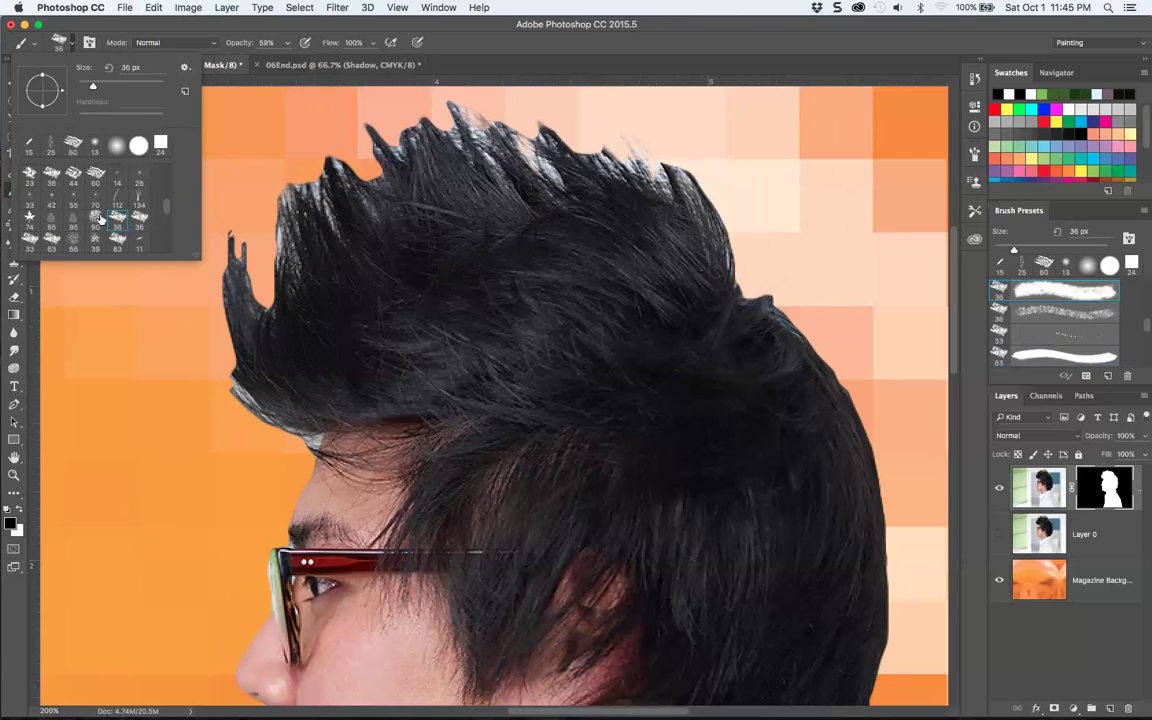
click(118, 195)
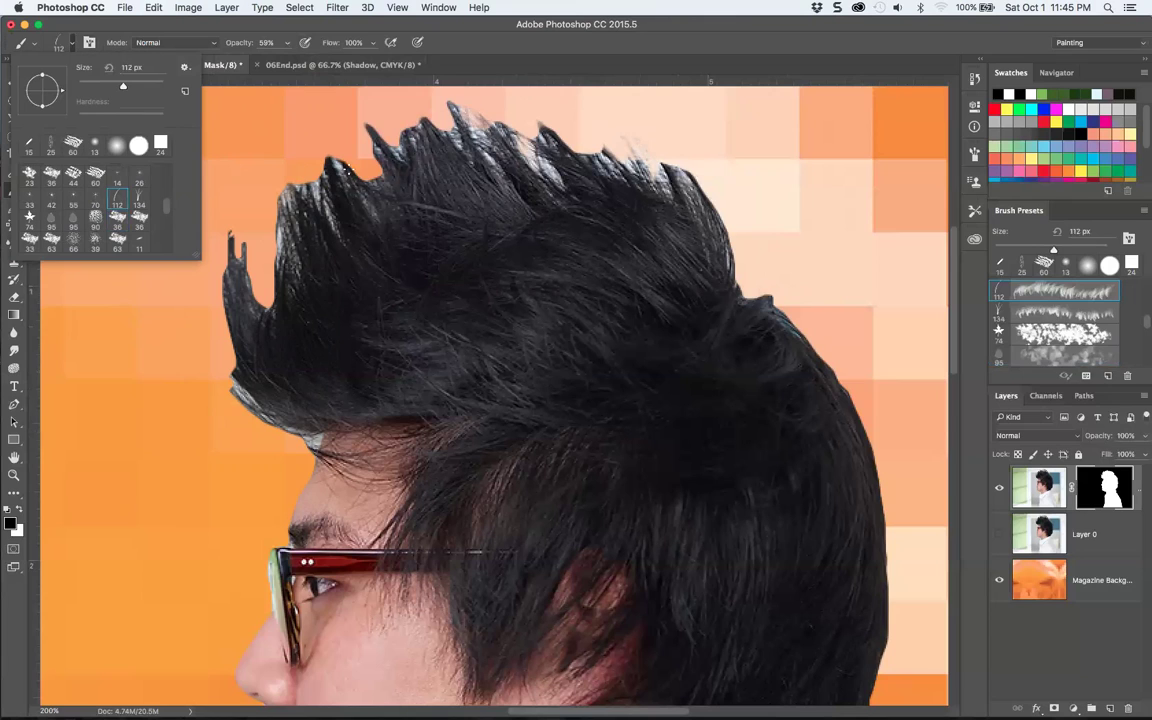
click(569, 105)
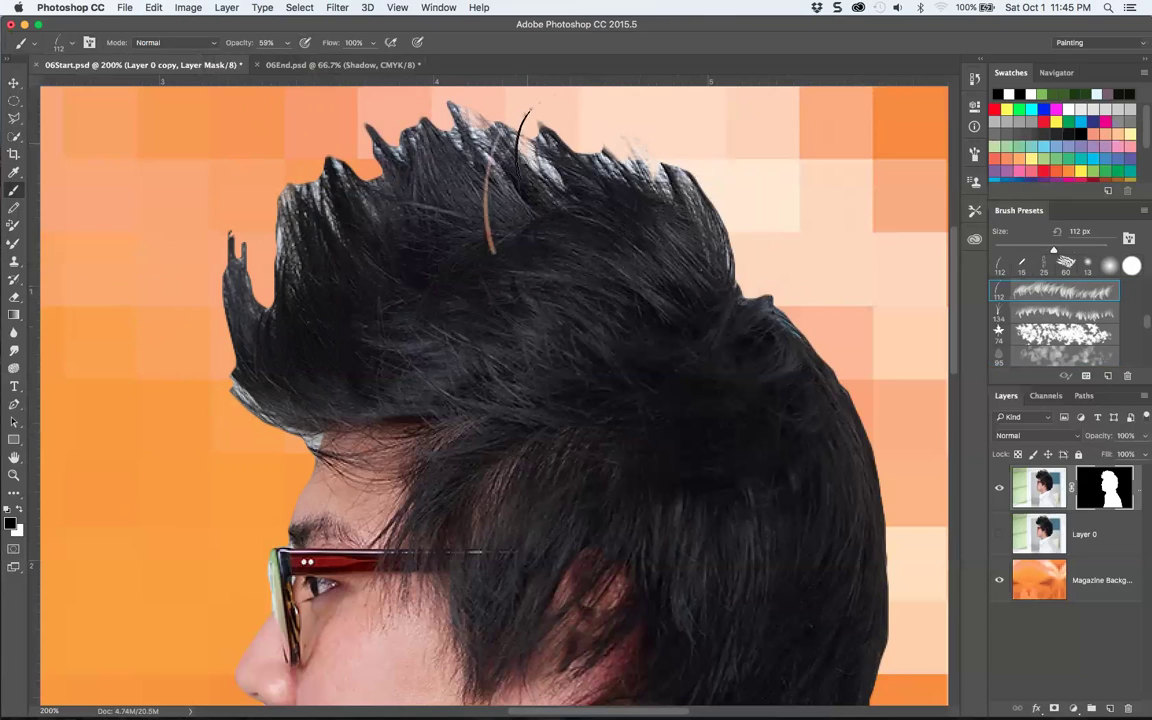
click(67, 47)
drag(120, 88, 96, 87)
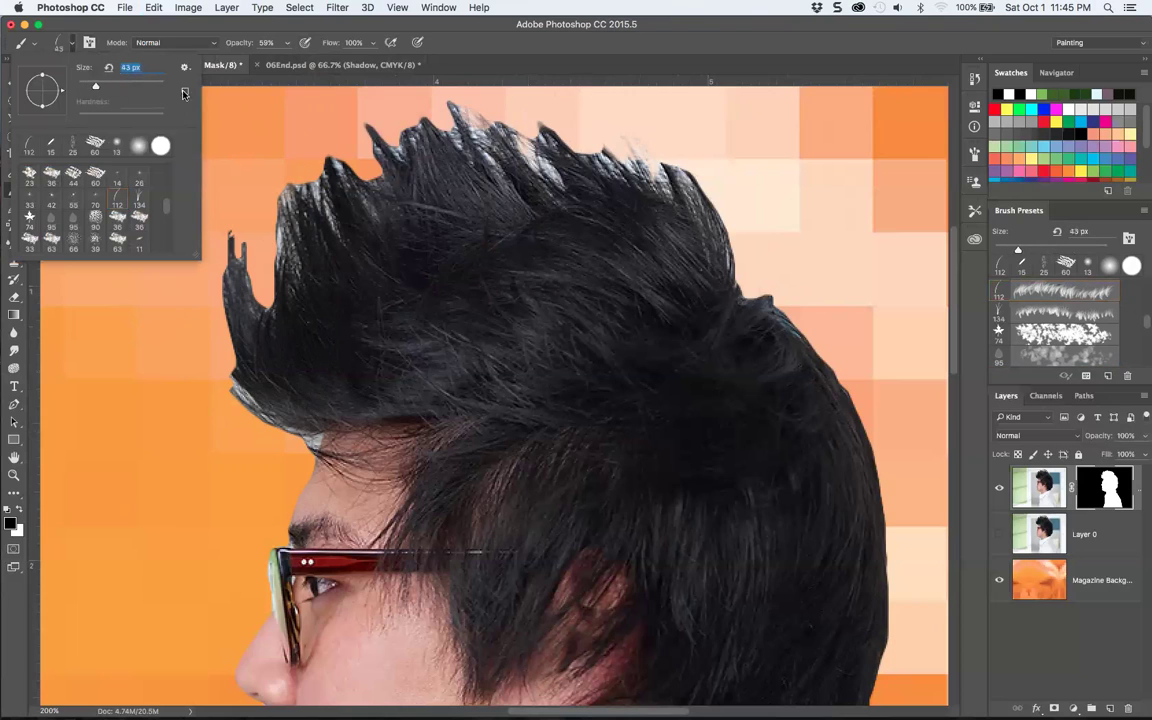
key(Return)
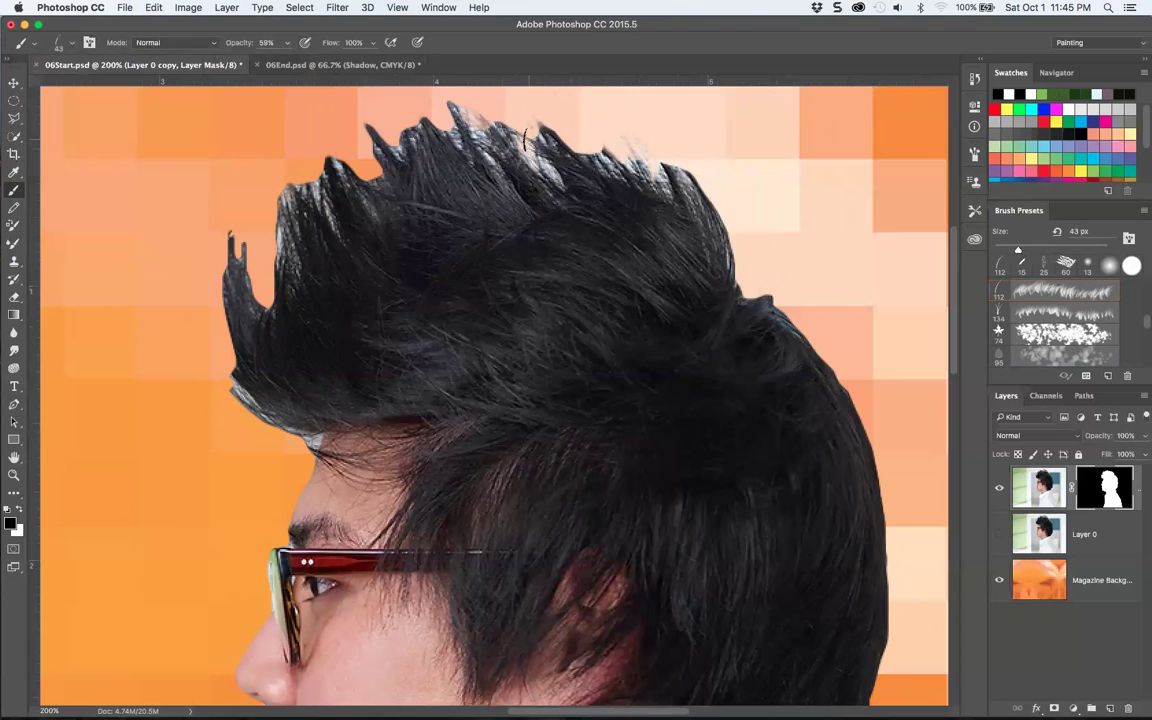
- Tilt and flatten the brush tip's angle and roundness, then undo the last stroke
click(61, 43)
click(60, 43)
click(58, 43)
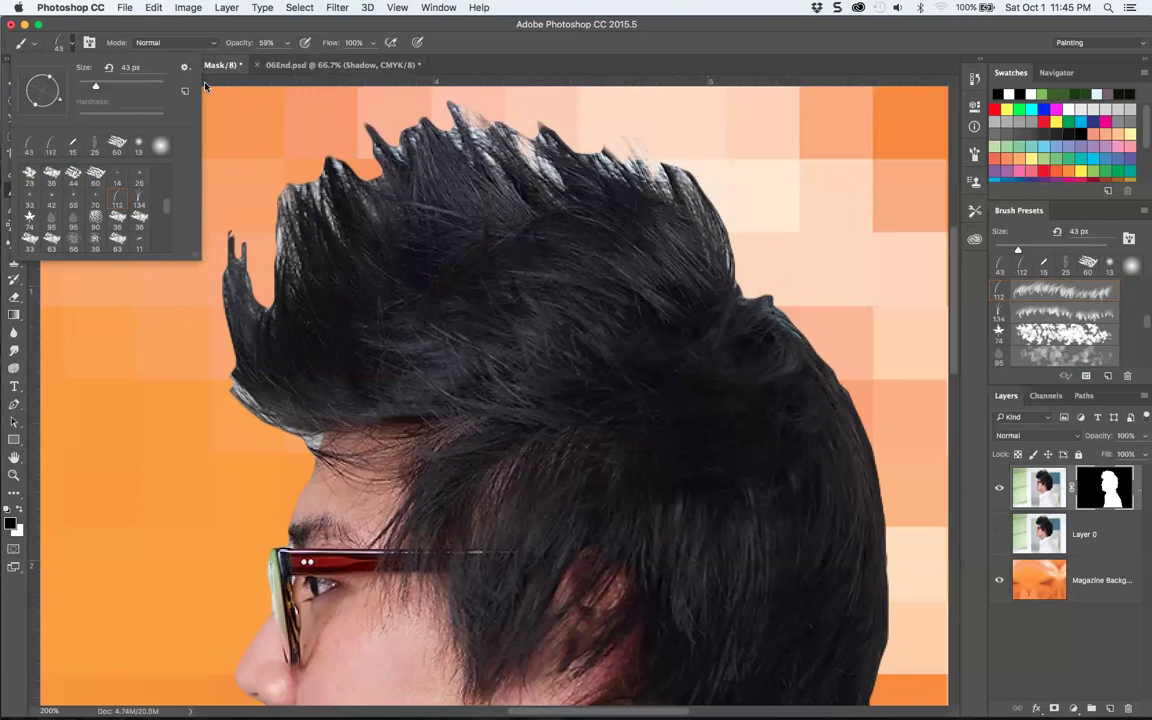
mouse_move(58, 76)
mouse_down()
mouse_move(30, 74)
mouse_move(18, 88)
mouse_up()
drag(45, 83, 39, 86)
click(632, 143)
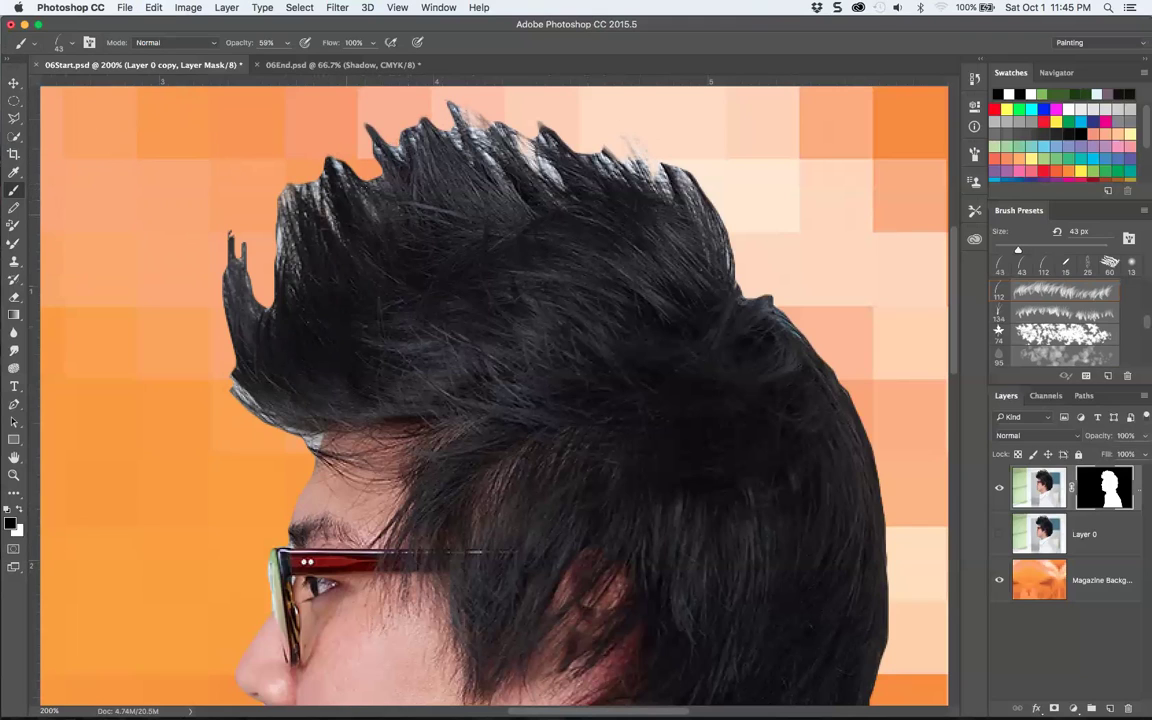
key(super+z)
key(super+z)
- Pick the 112 hair-strand brush at 30 px and zoom out to show the whole portrait
click(71, 44)
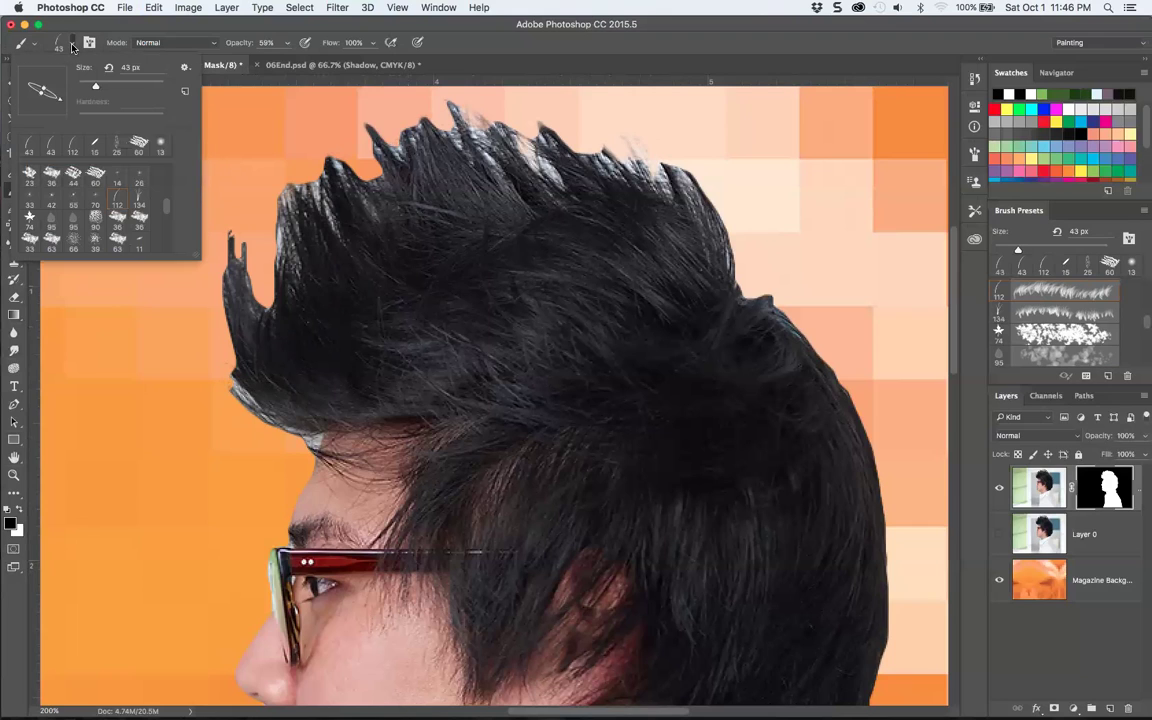
click(72, 145)
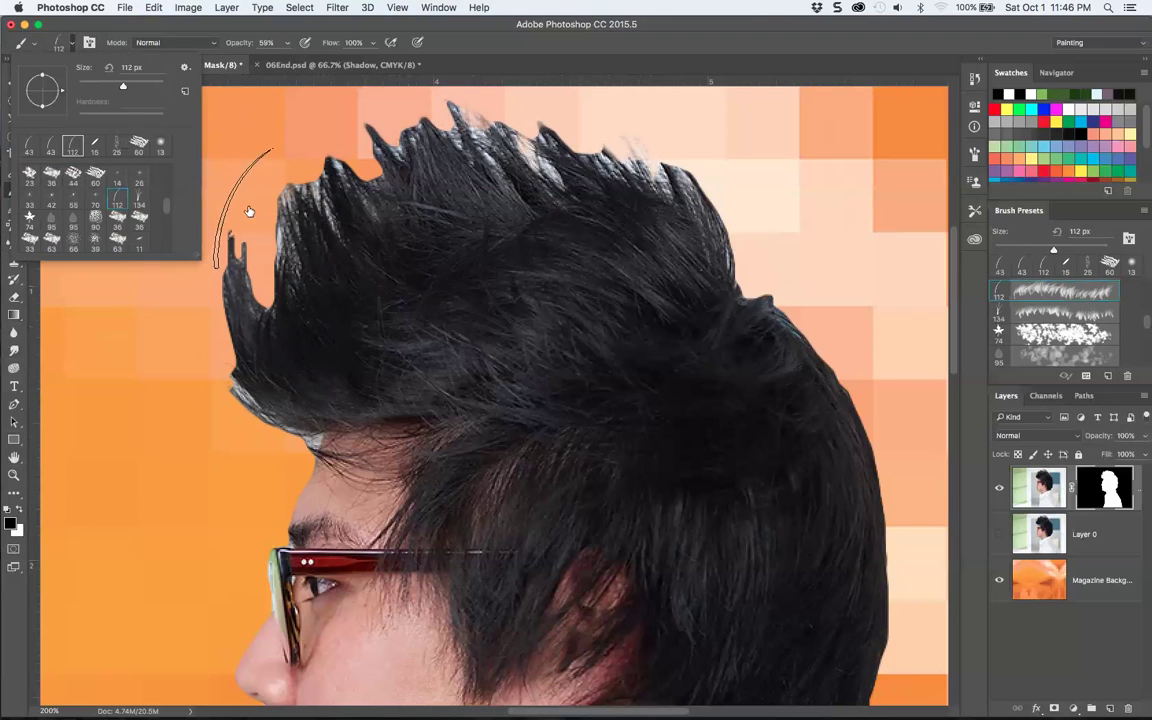
drag(124, 85, 90, 85)
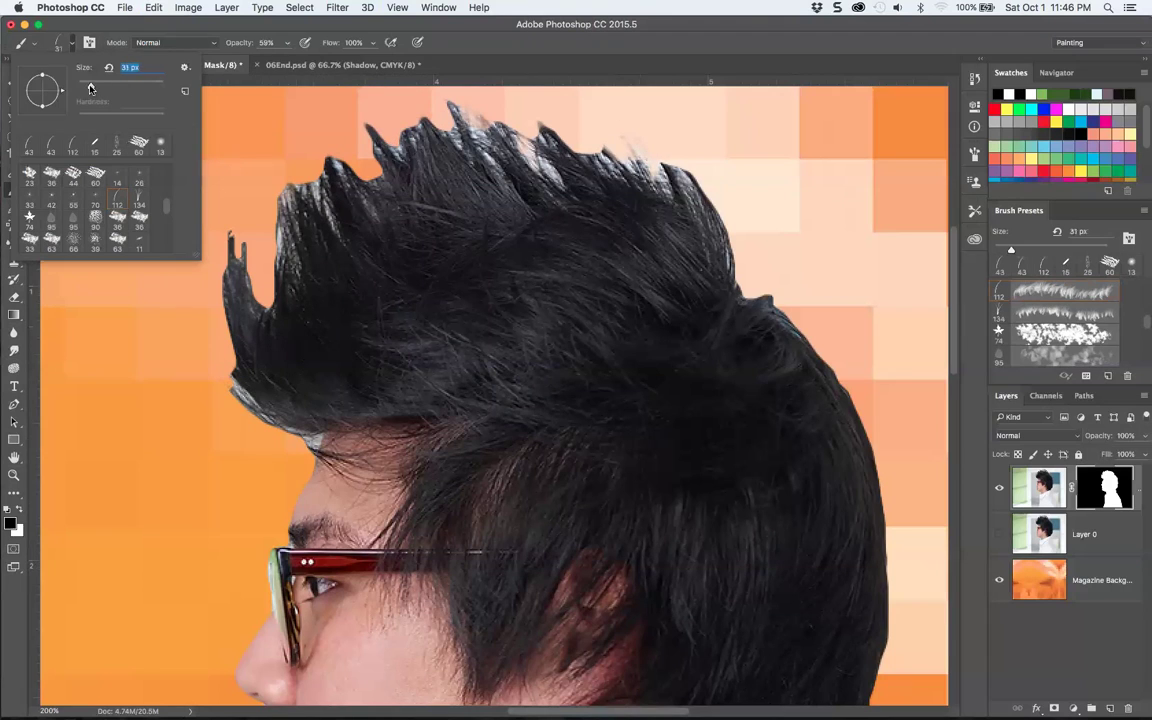
key(Return)
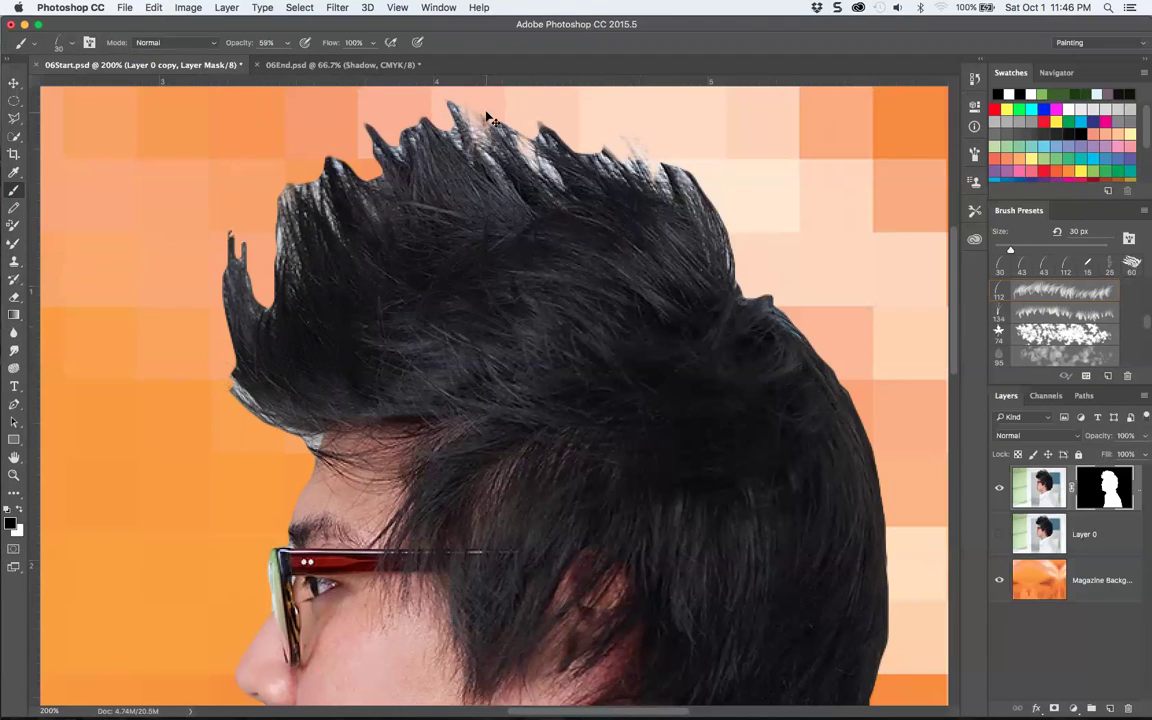
key(super+minus)
key(super+minus)
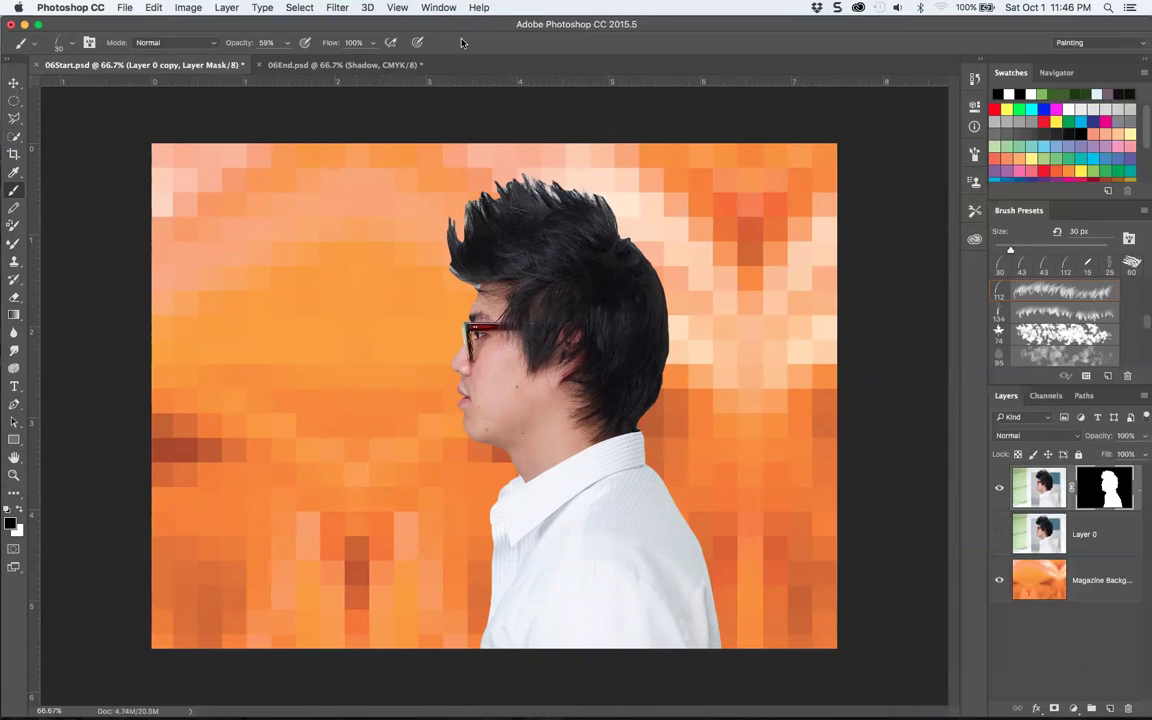
- Zoom the figure to 100% and select the 112 px brush preset
key(super+plus)
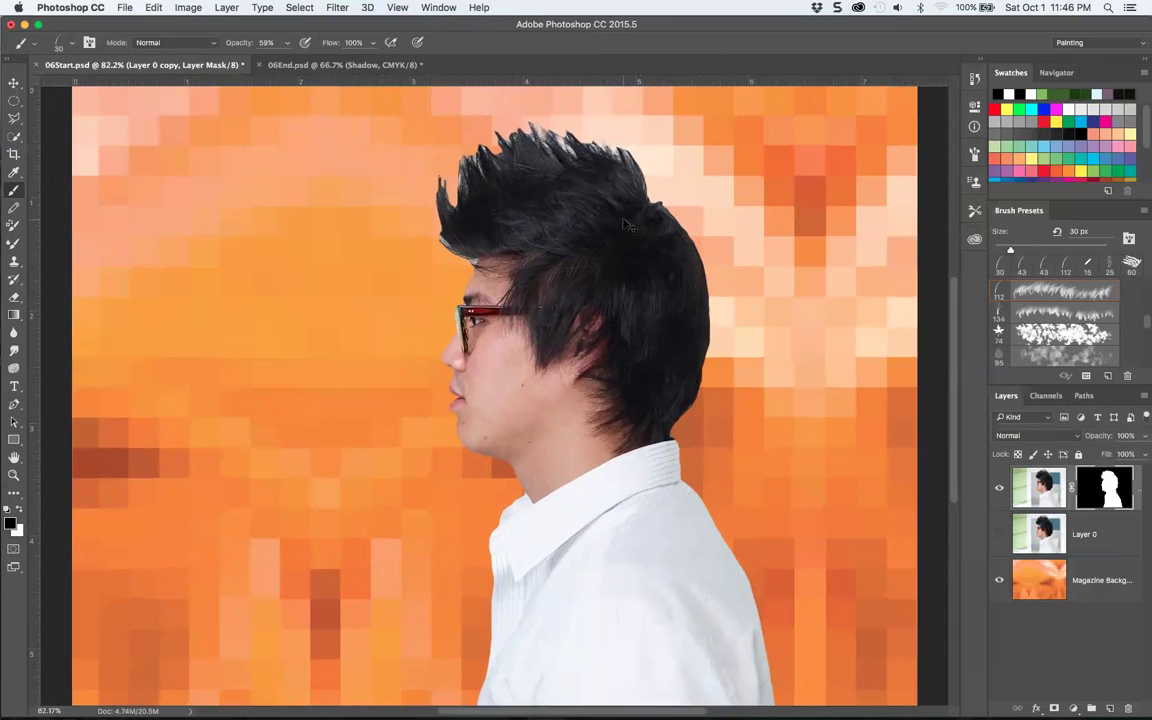
key(super+plus)
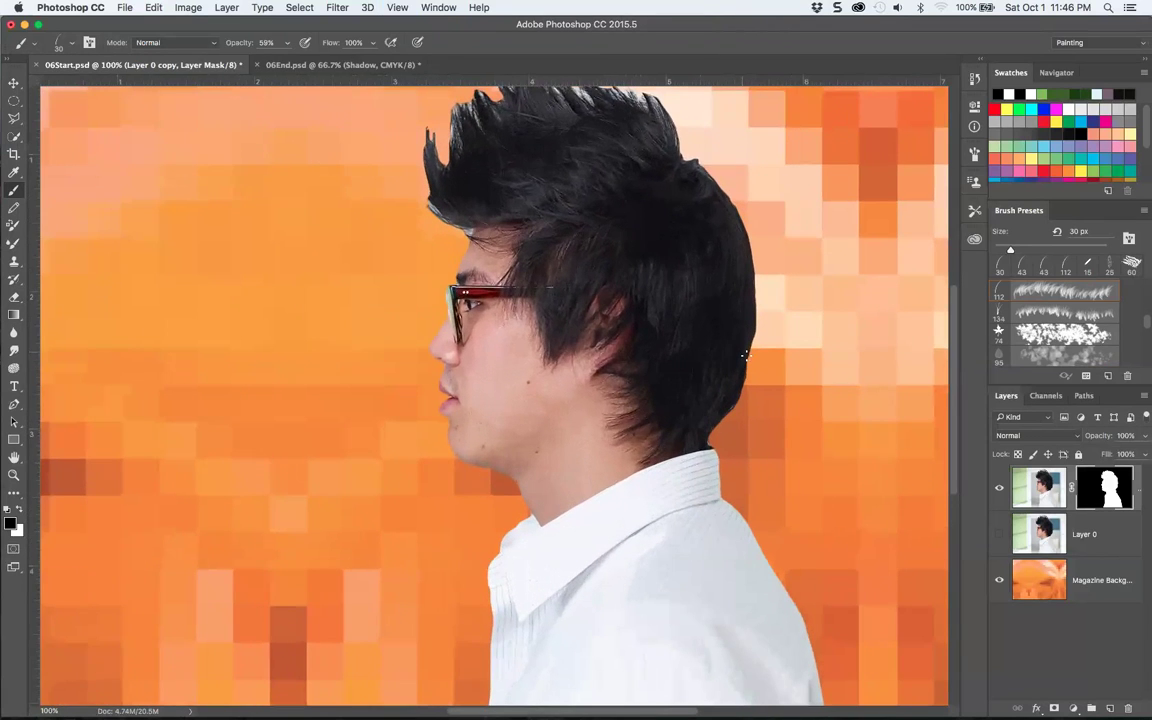
scroll(476, 243, up, 5)
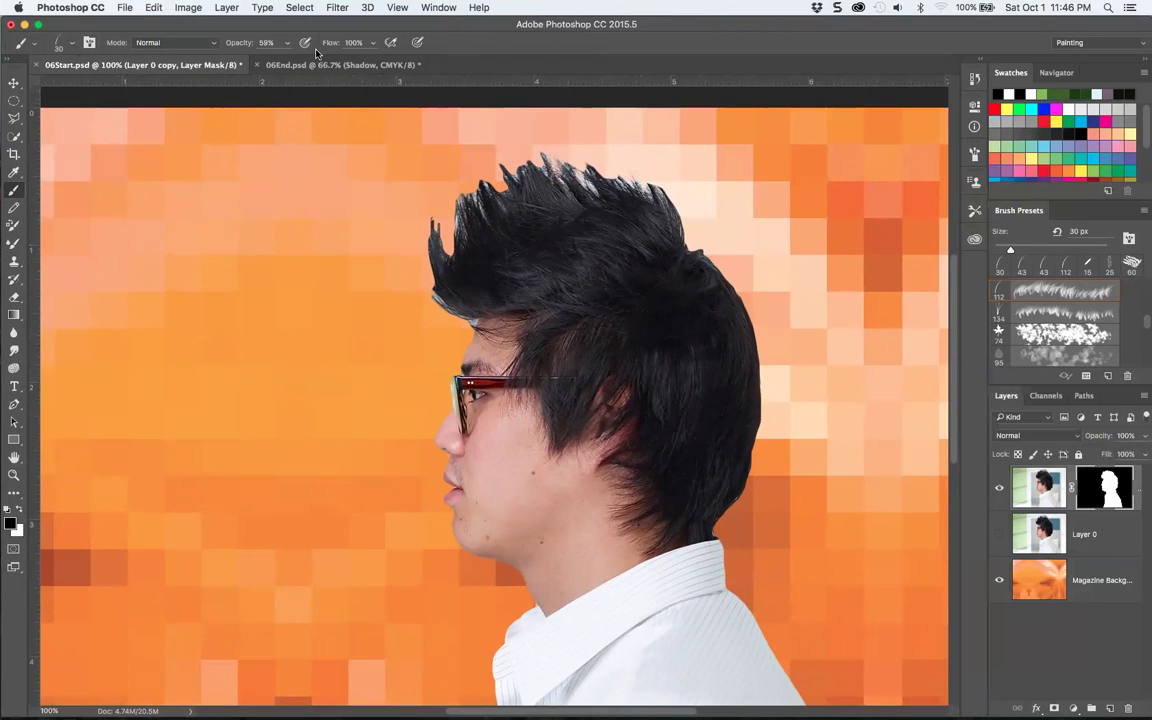
click(62, 45)
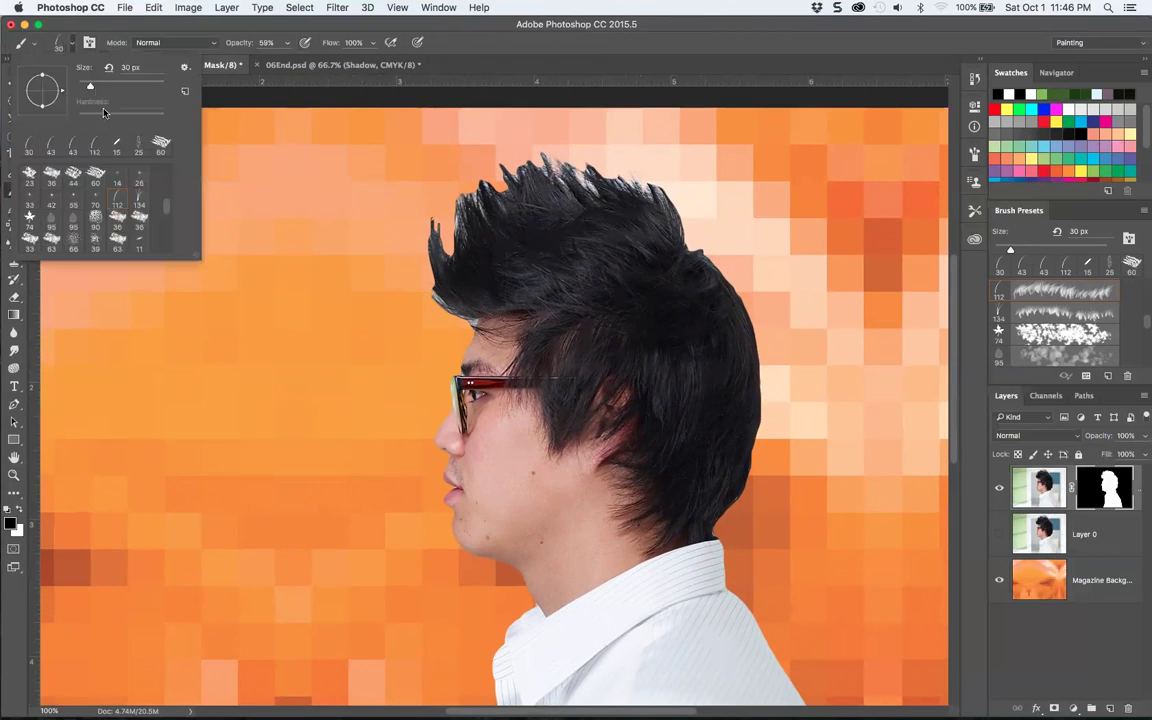
click(94, 146)
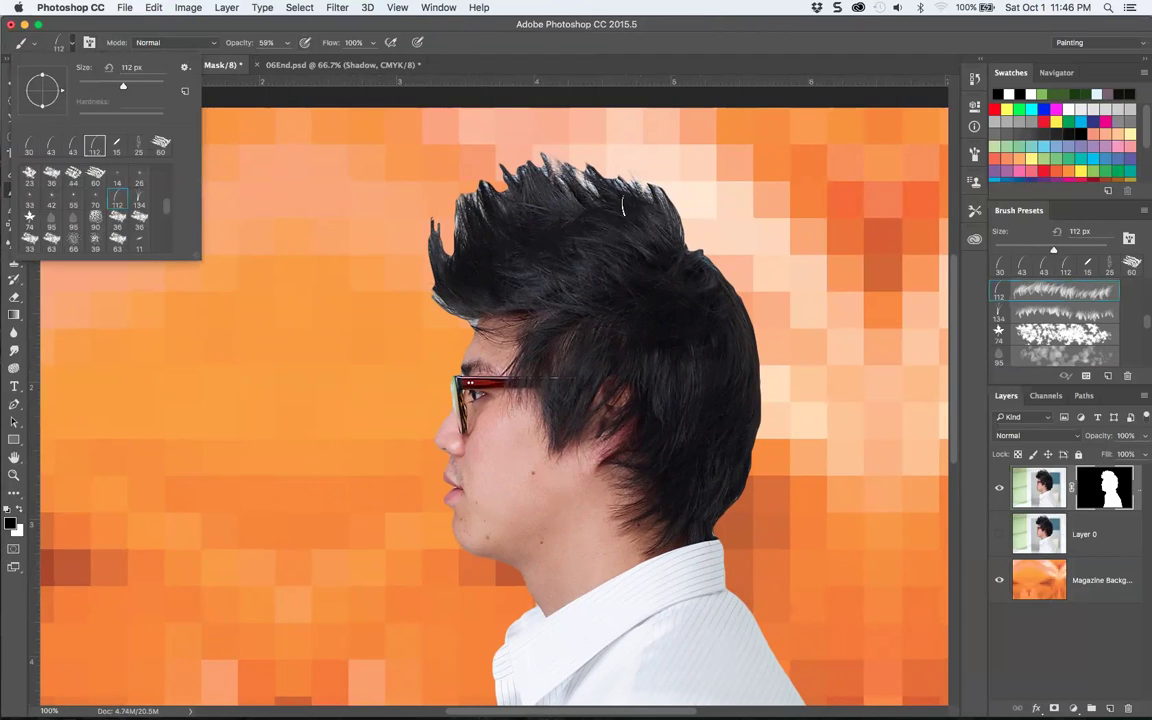
key(Return)
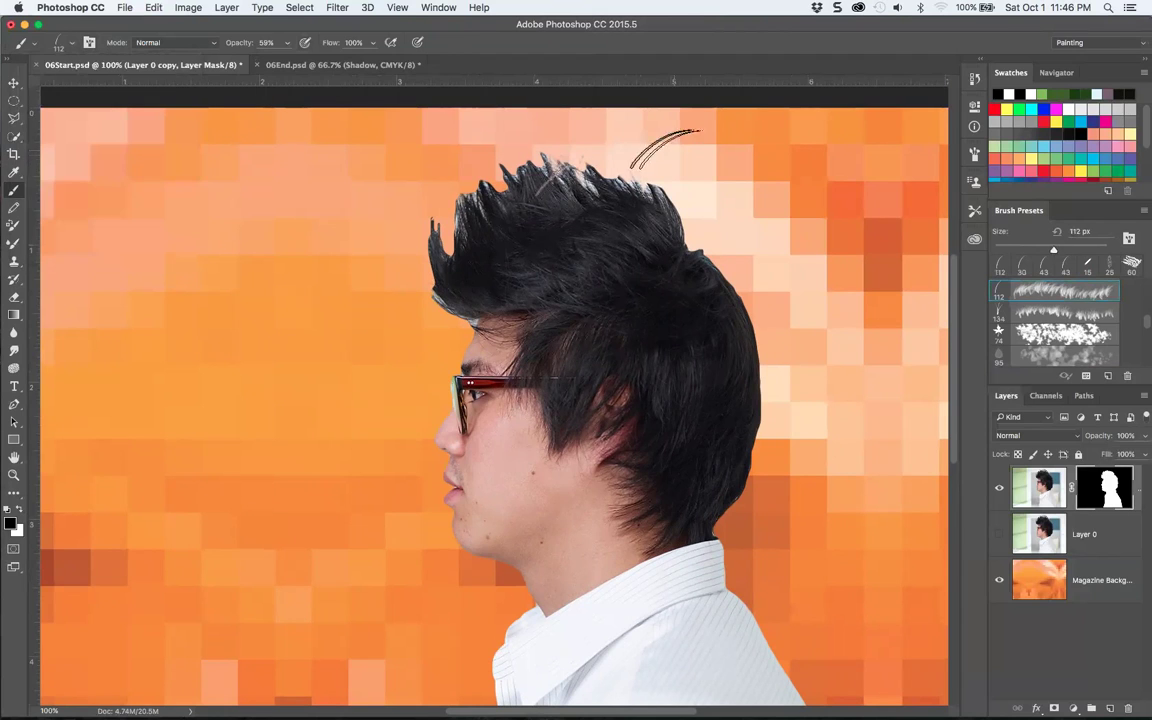
- Resize the brush to 36 px and paint white on the mask to reveal hair tips
click(63, 45)
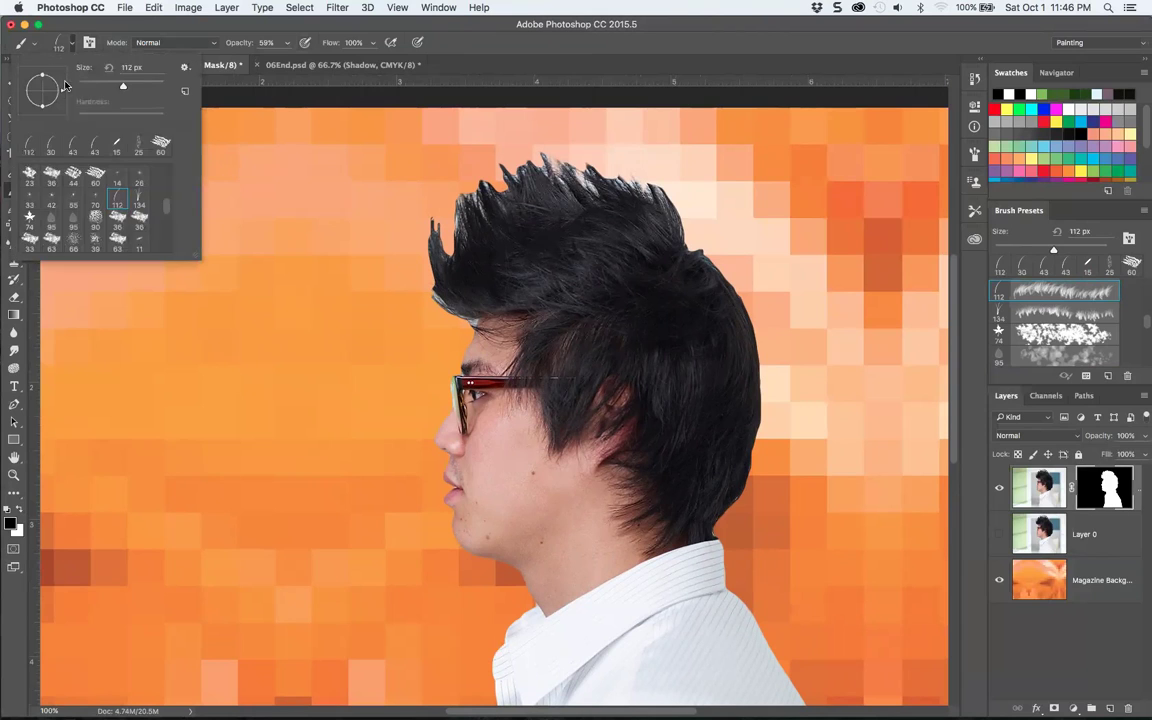
drag(119, 88, 93, 89)
key(Return)
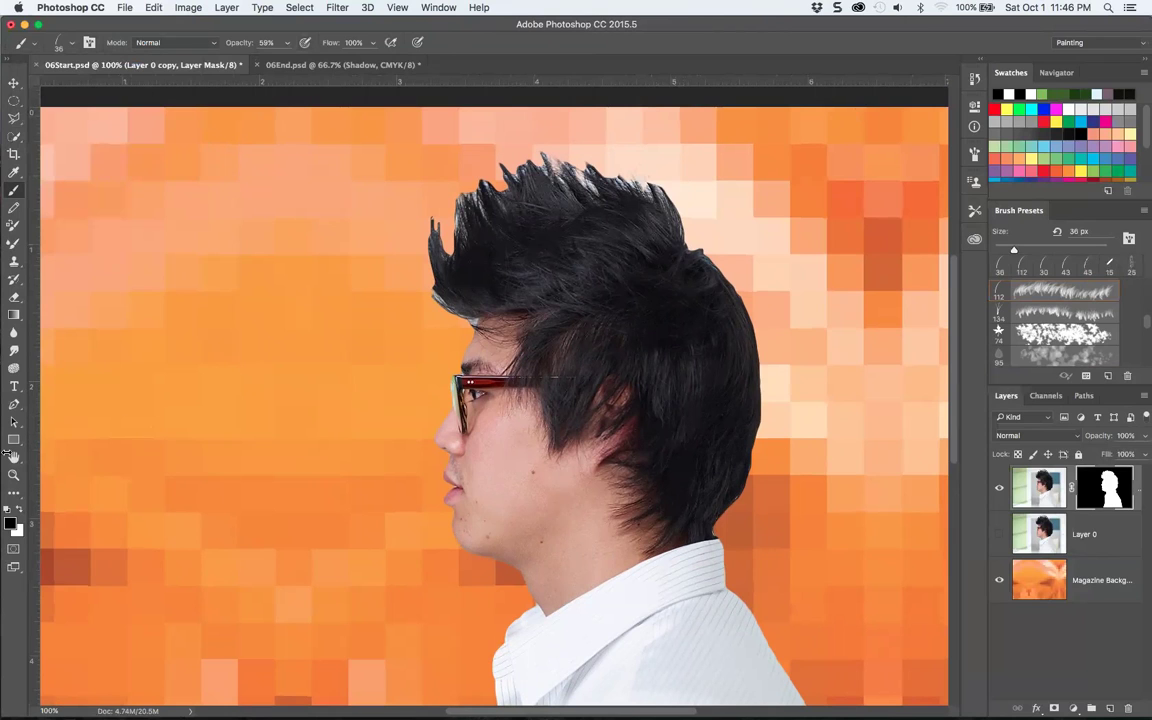
click(21, 510)
drag(567, 170, 493, 150)
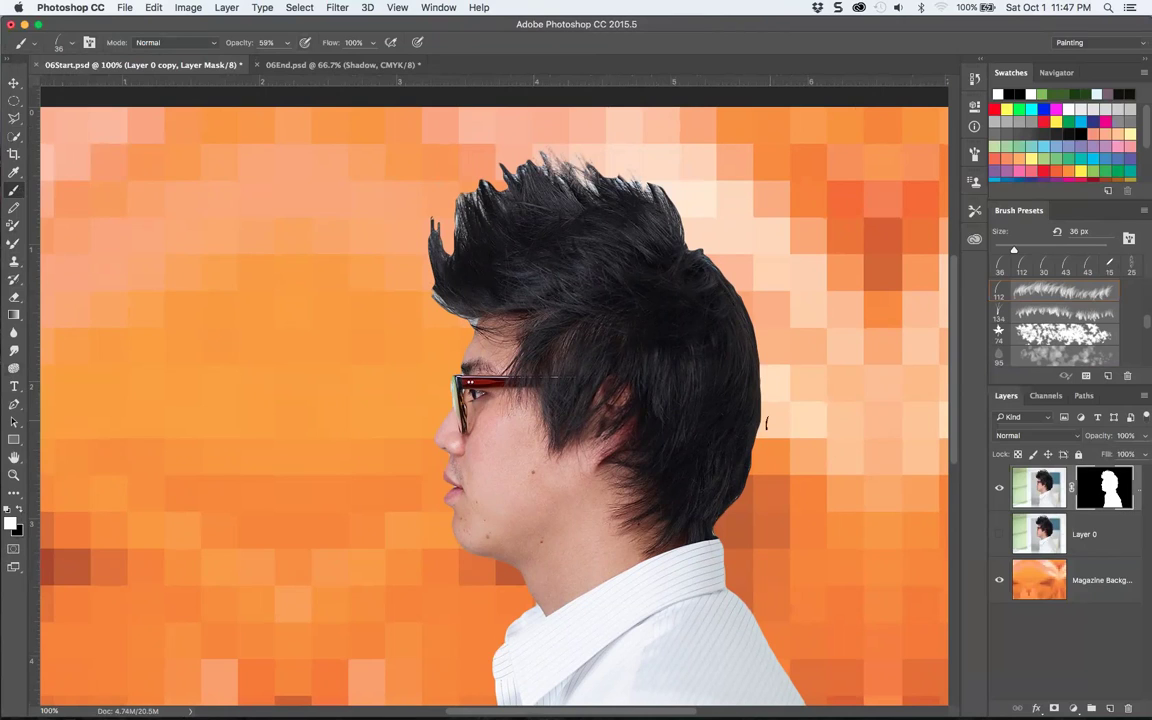
- Choose a bristle brush tip and undo the stray dab on the hair
click(63, 43)
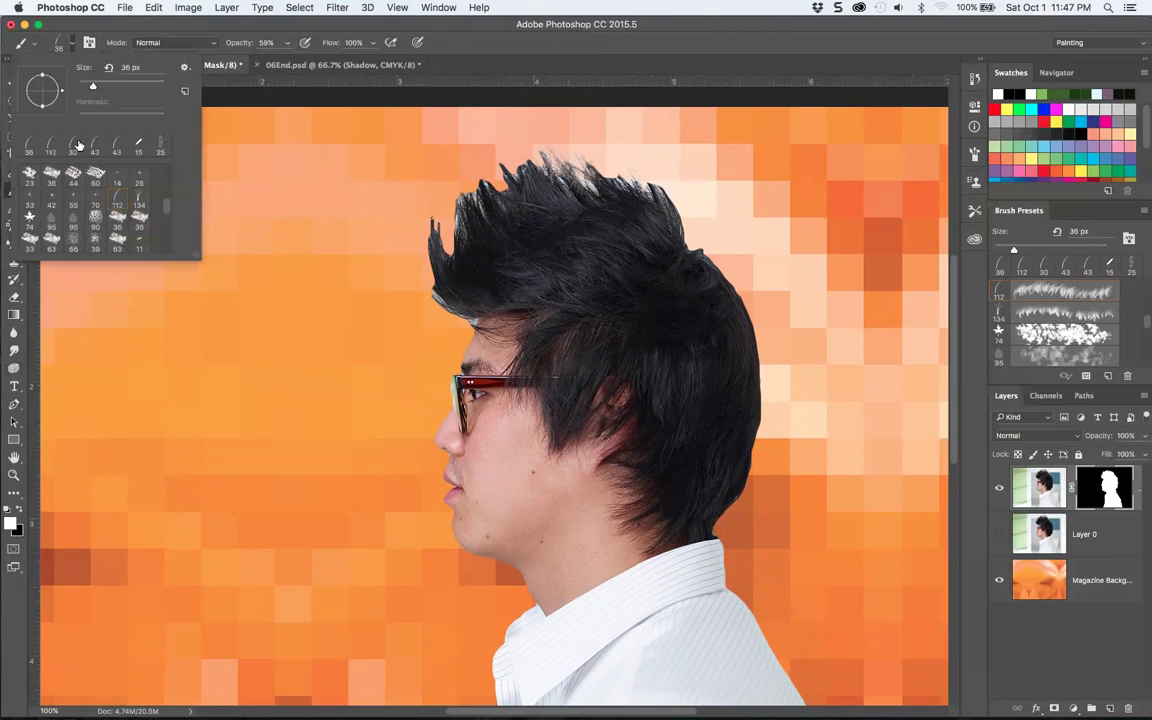
scroll(150, 188, up, 5)
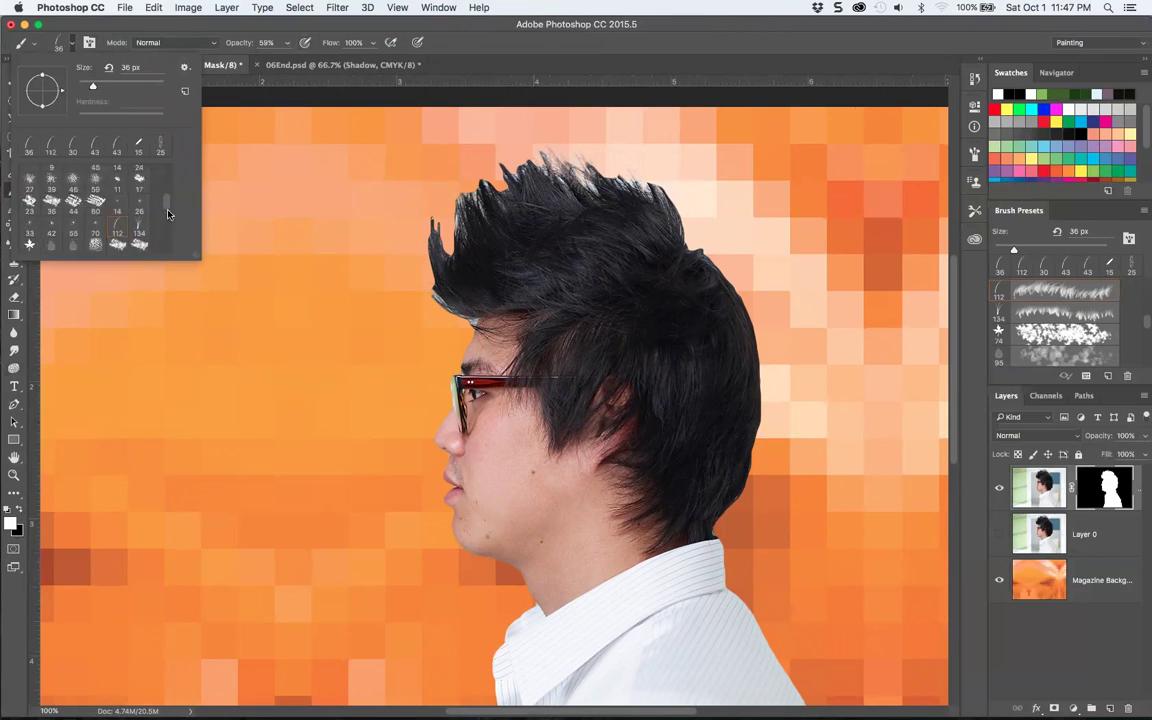
click(120, 197)
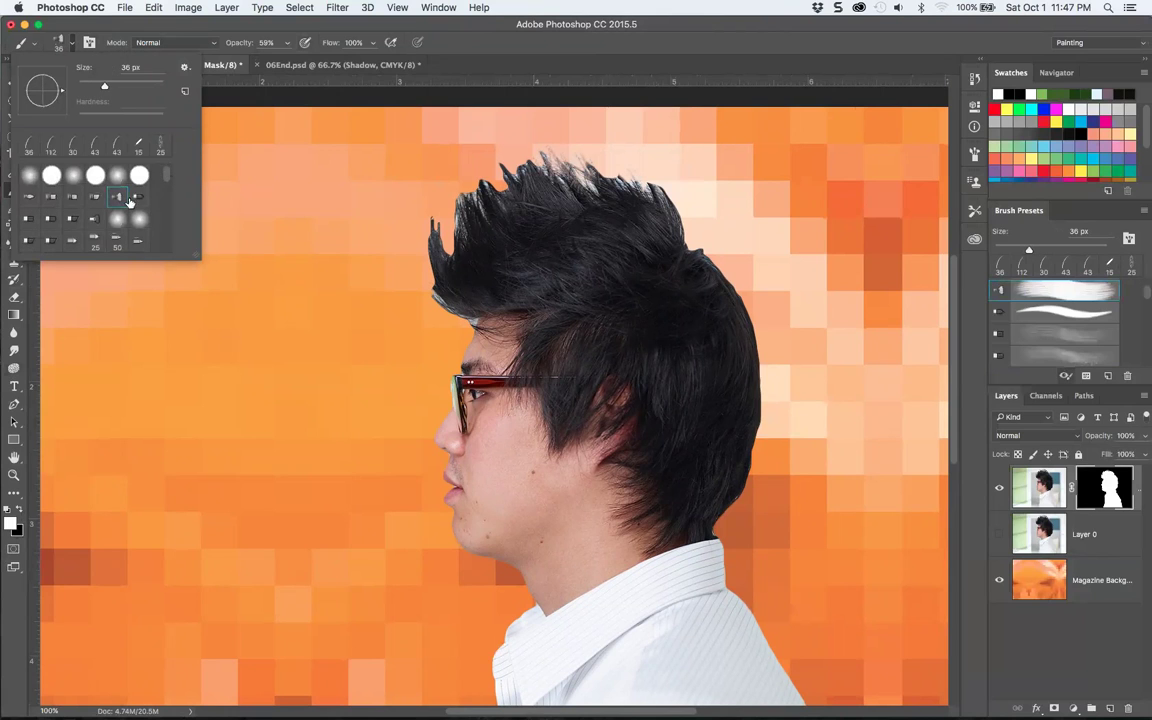
click(460, 180)
key(super+z)
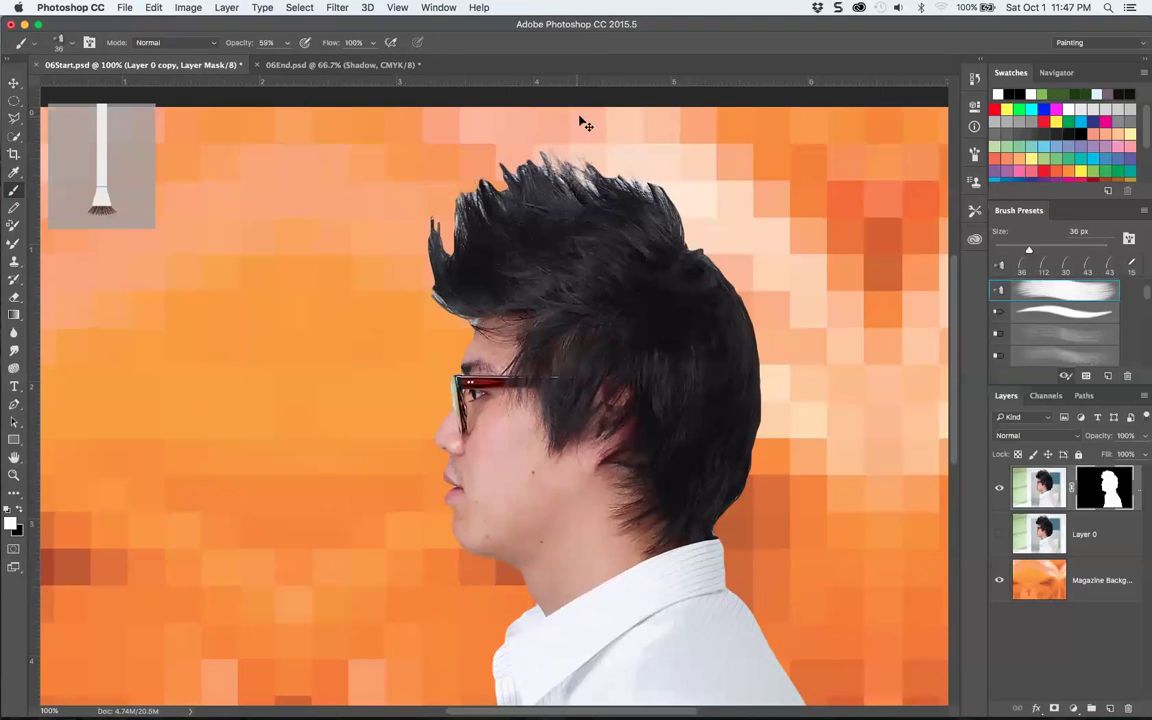
- Paint black bristle strokes on the mask along the hair's top and top-left edges
click(18, 510)
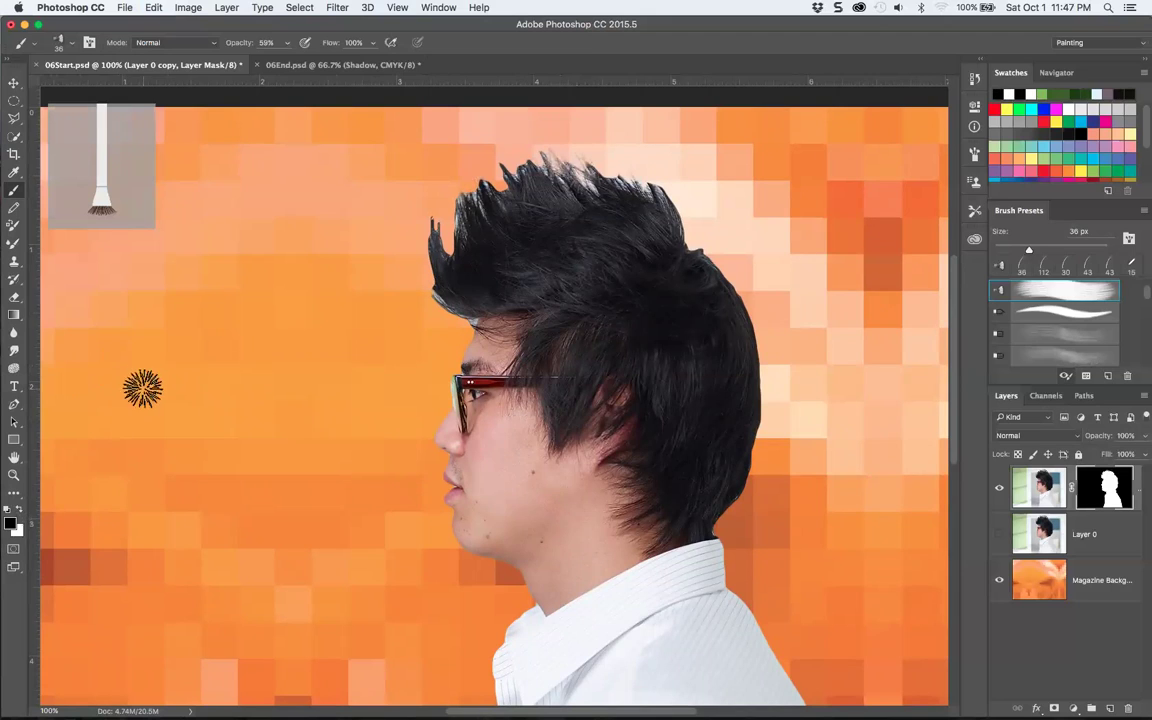
mouse_move(555, 155)
mouse_down()
mouse_move(602, 159)
mouse_move(582, 157)
mouse_move(650, 127)
mouse_up()
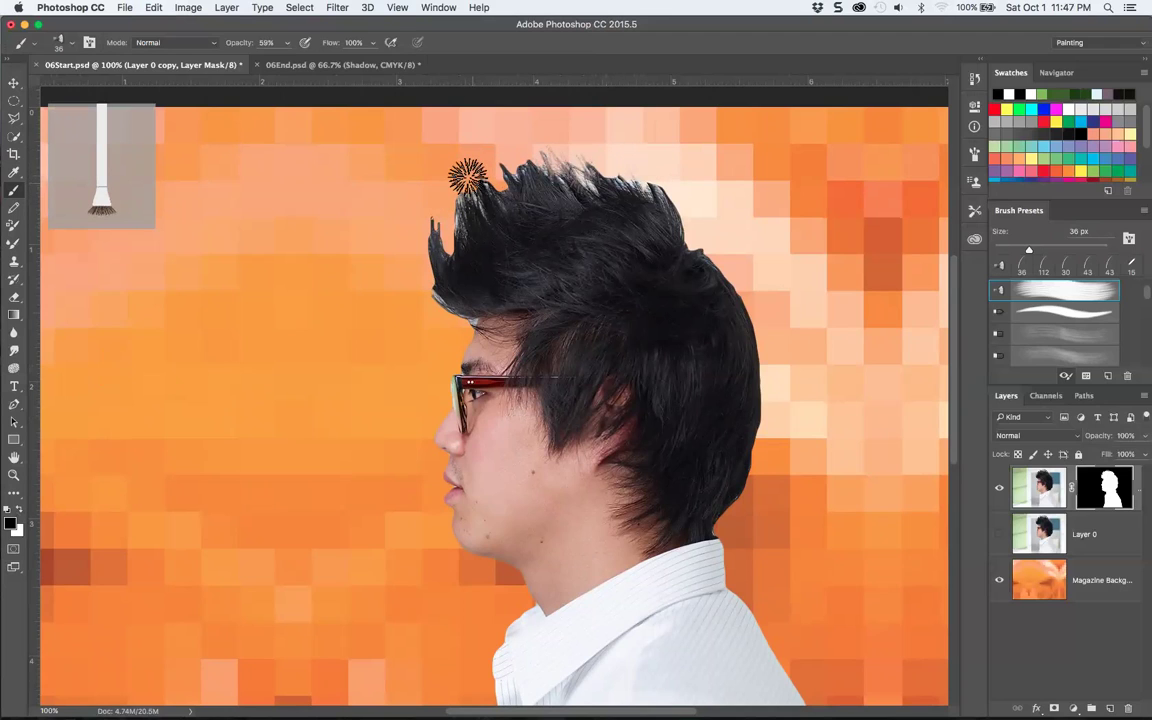
drag(463, 175, 458, 180)
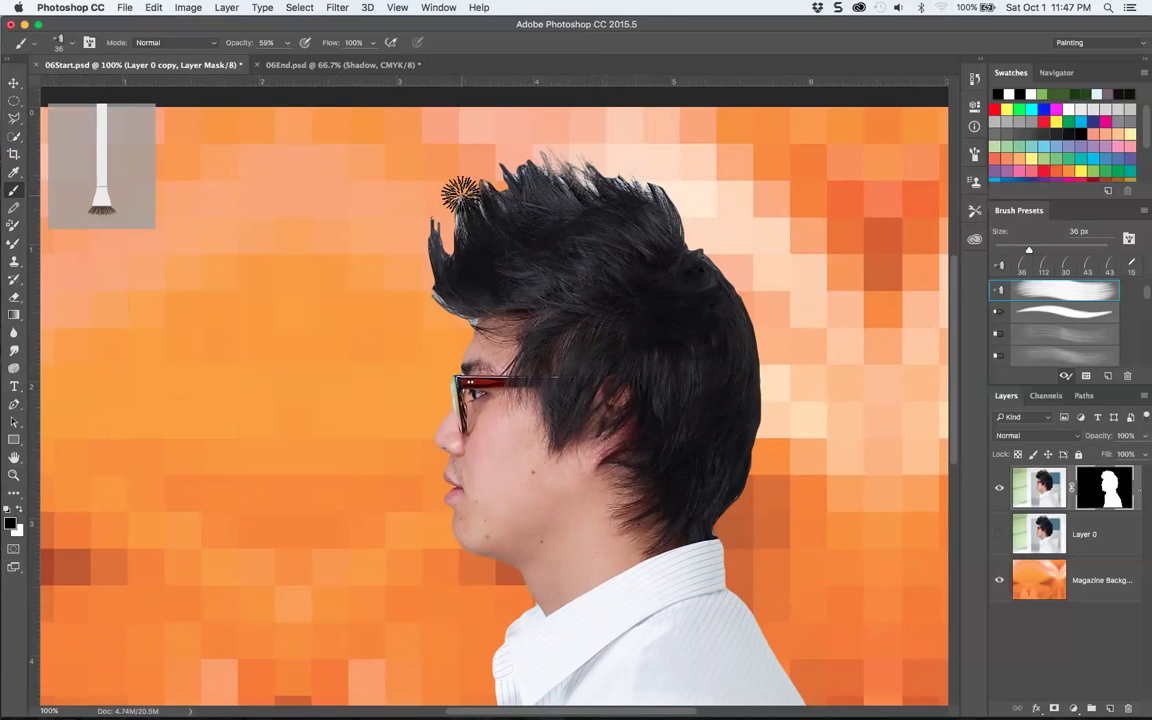
drag(424, 209, 411, 252)
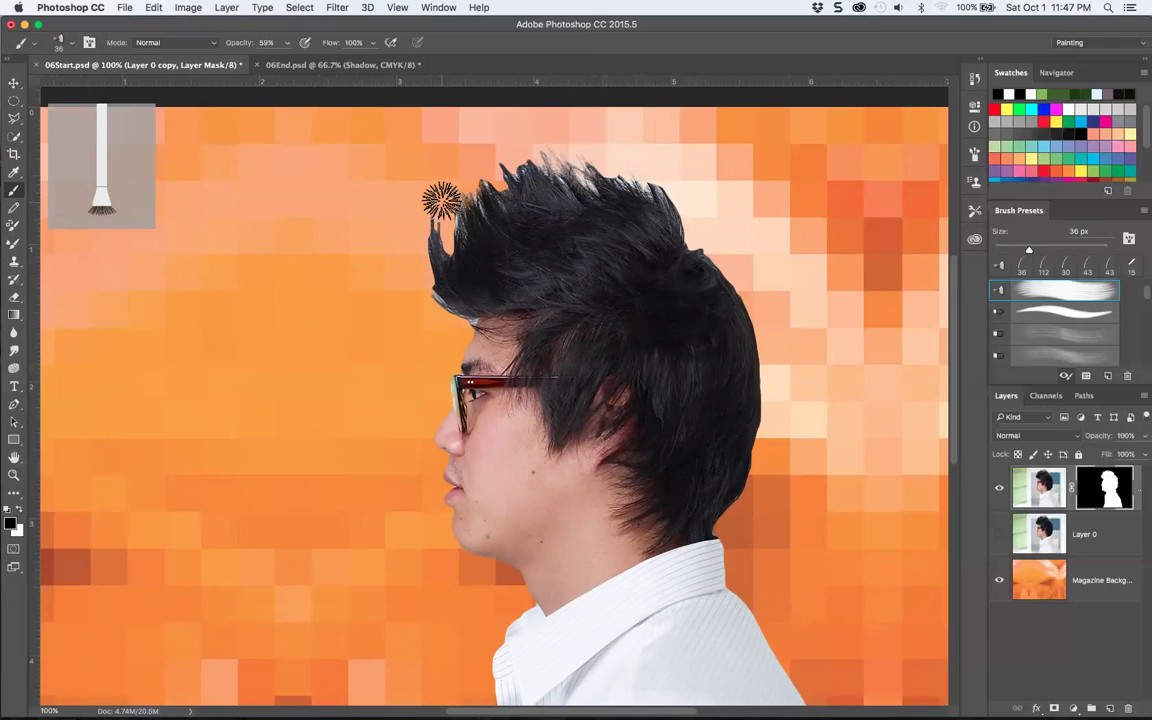
mouse_move(437, 197)
mouse_down()
mouse_move(497, 176)
mouse_move(485, 172)
mouse_move(521, 131)
mouse_move(659, 182)
mouse_move(633, 159)
mouse_up()
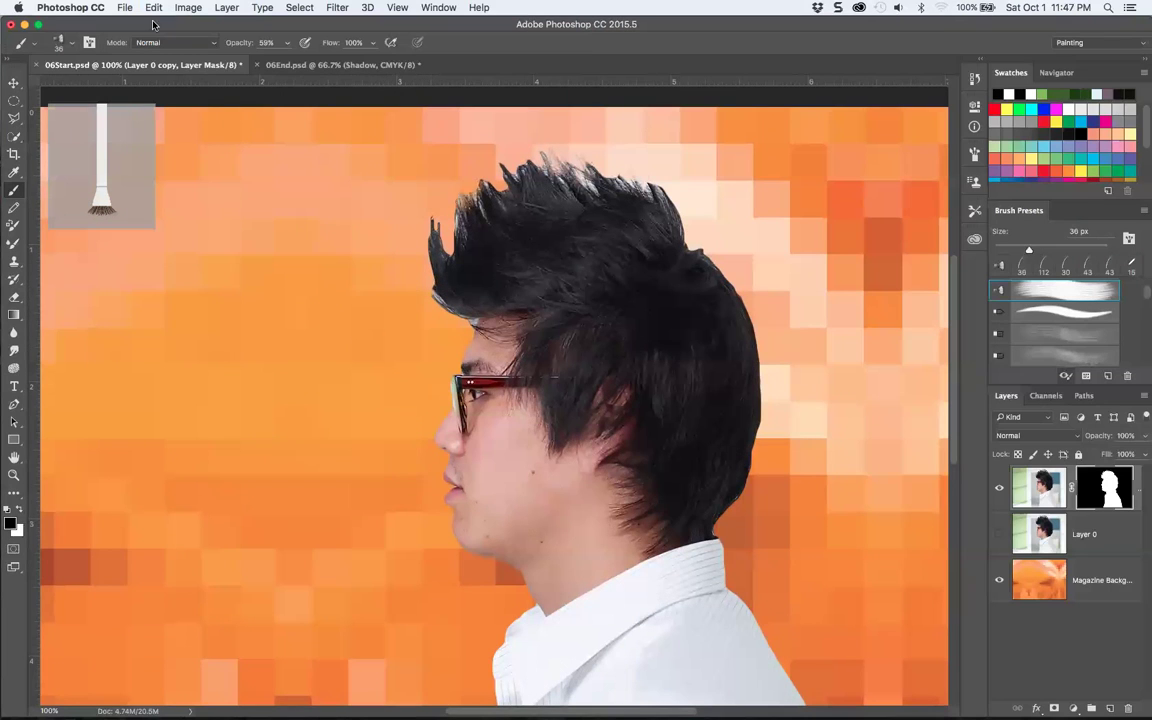
- Change the bristle brush opacity from 100% to 35% and undo the trial mask stroke
click(288, 43)
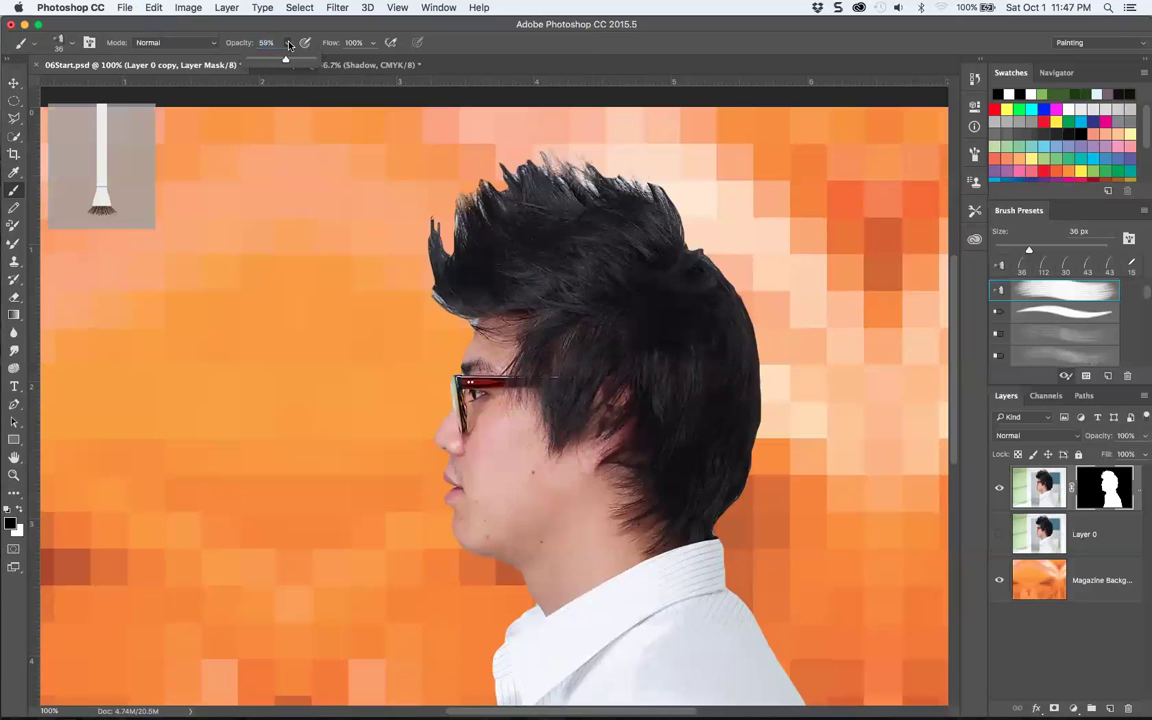
drag(287, 64, 320, 48)
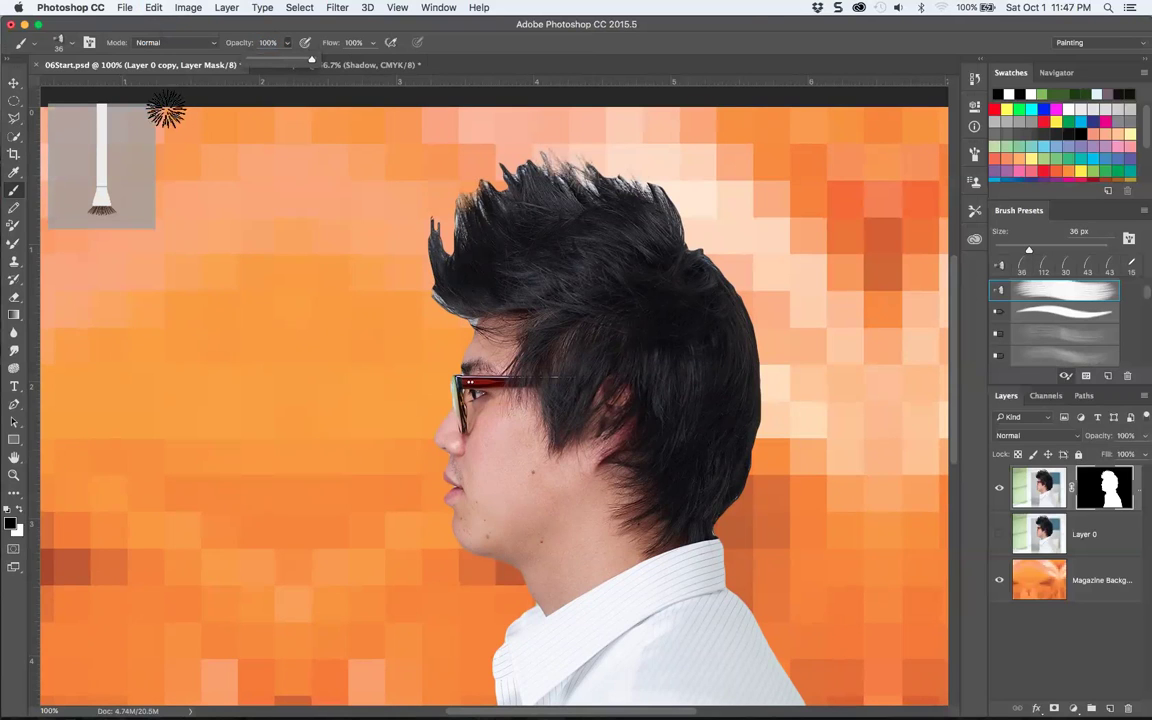
click(62, 41)
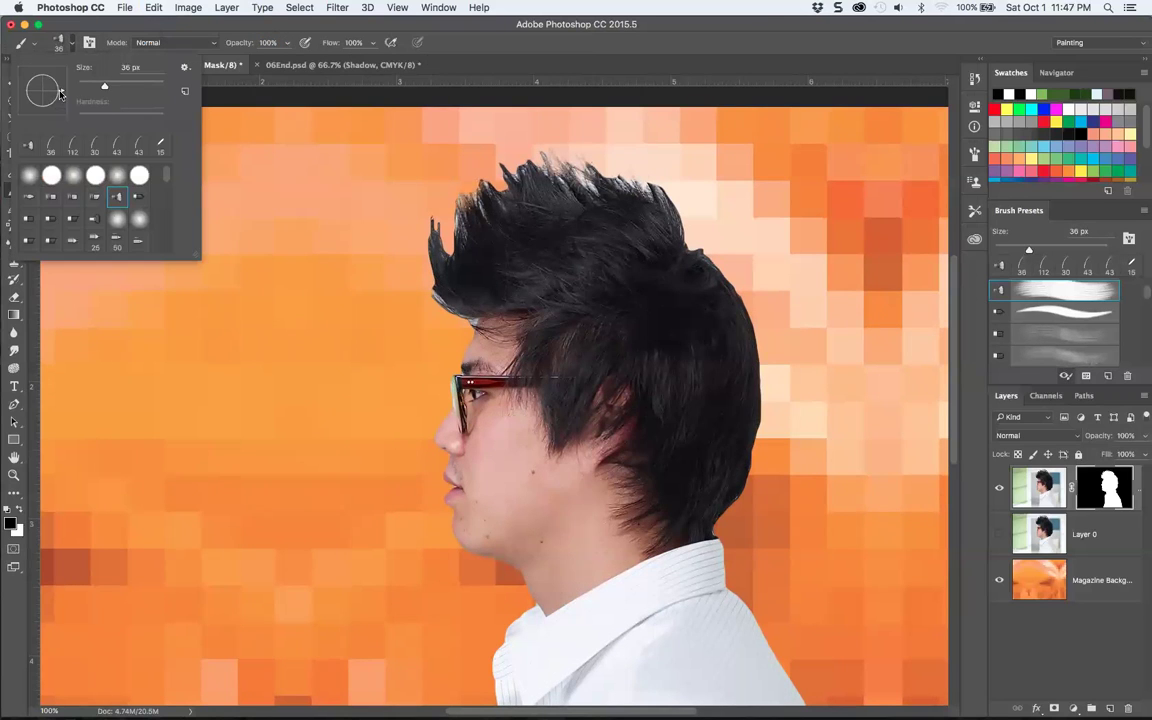
click(424, 310)
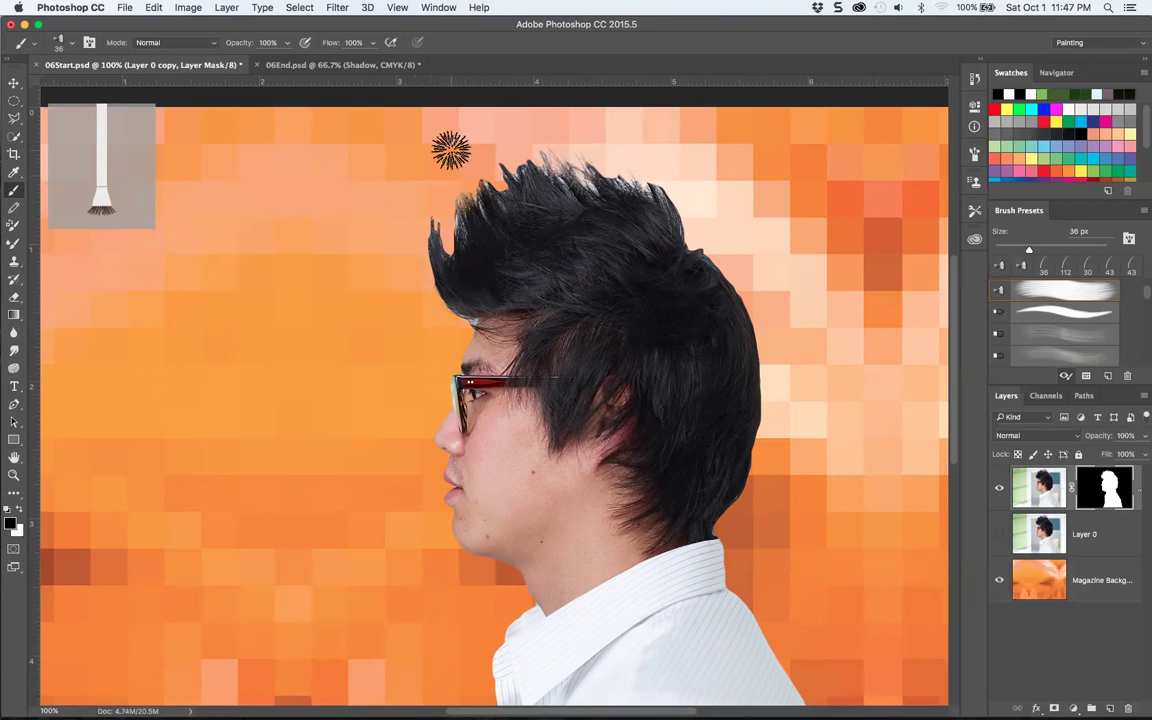
click(285, 43)
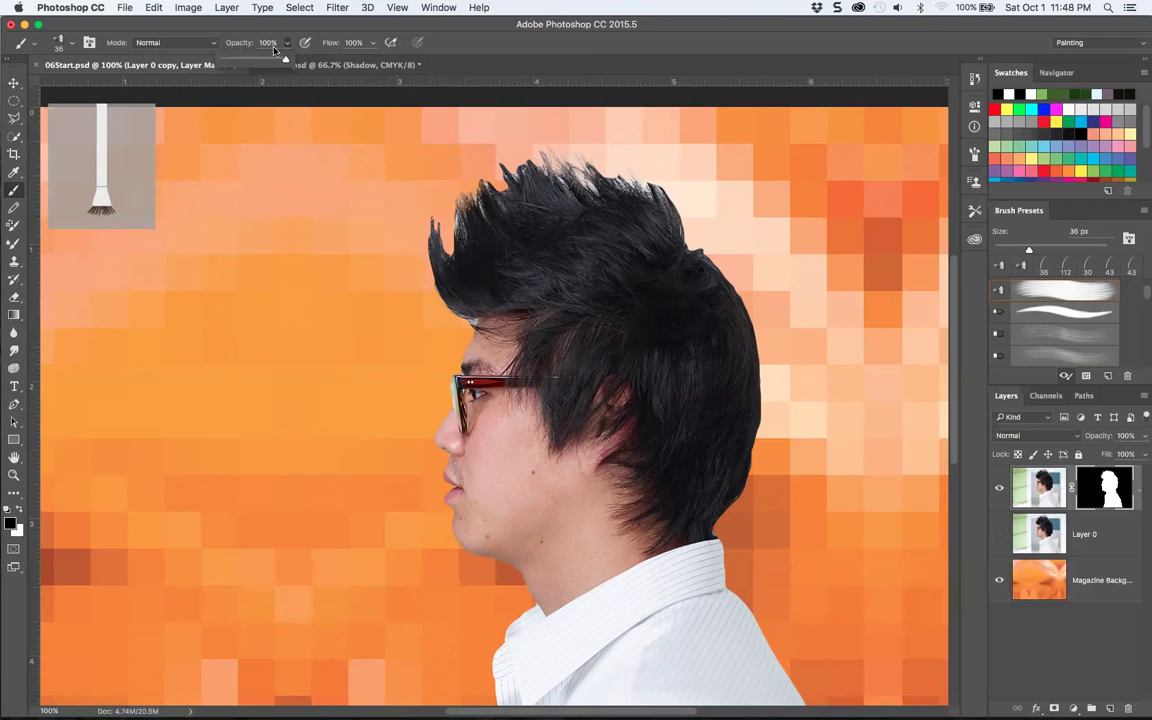
drag(274, 49, 238, 57)
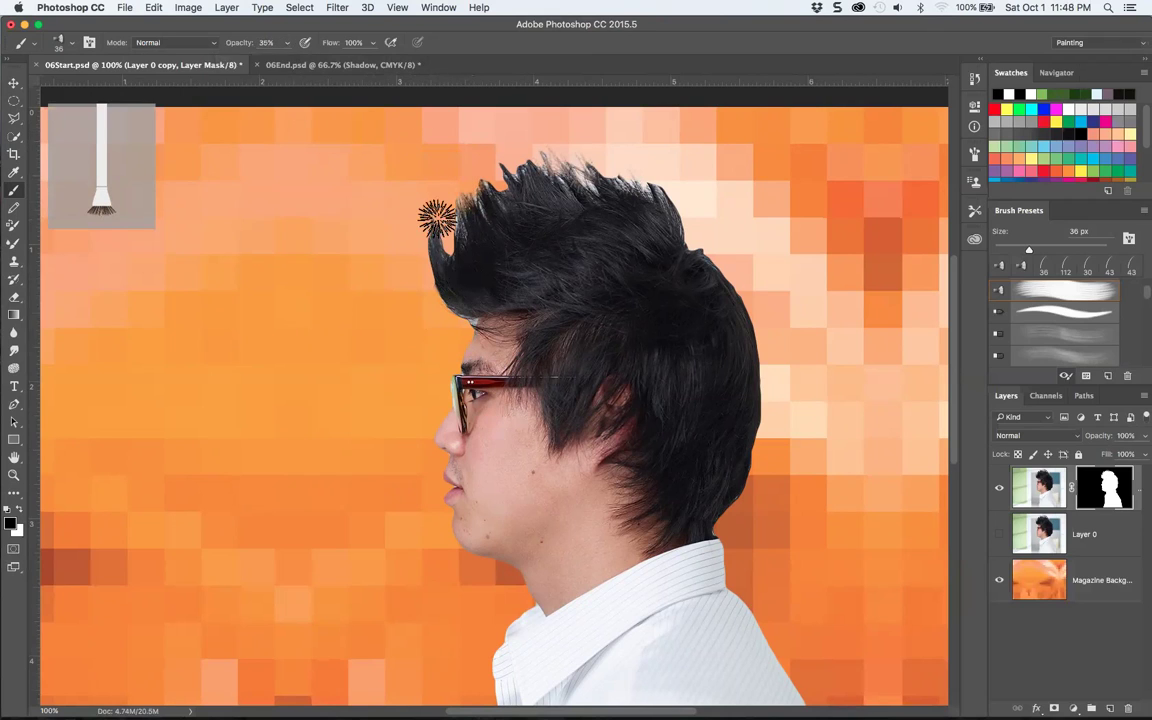
key(super+z)
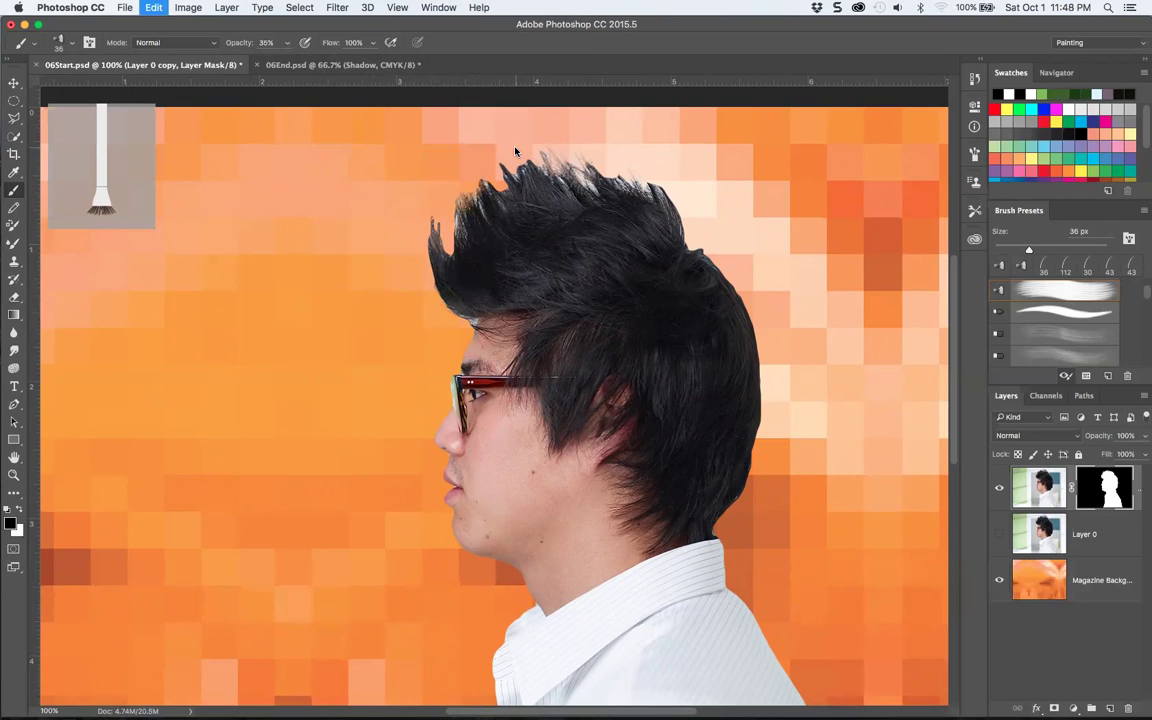